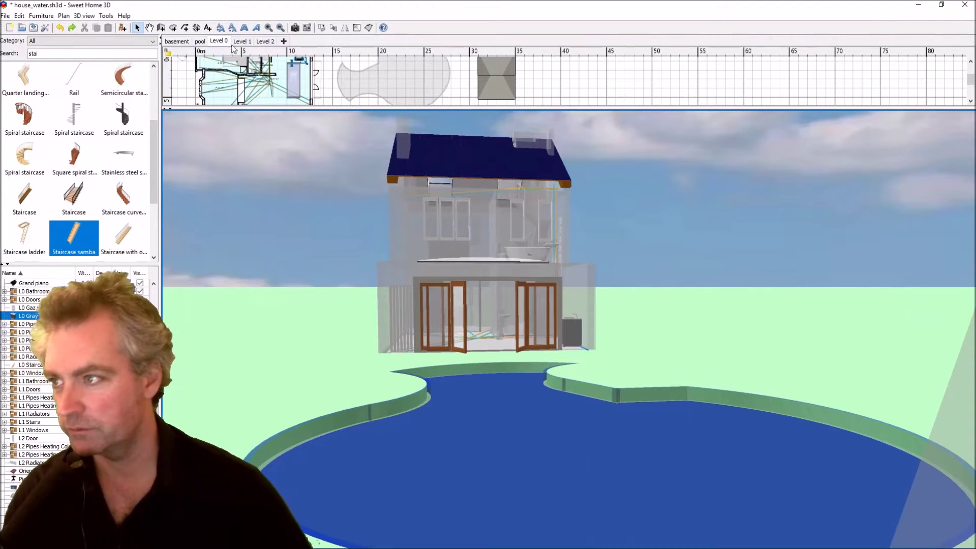
Step: Switch to the pool level and remove the existing pool shape from the plan
click(200, 42)
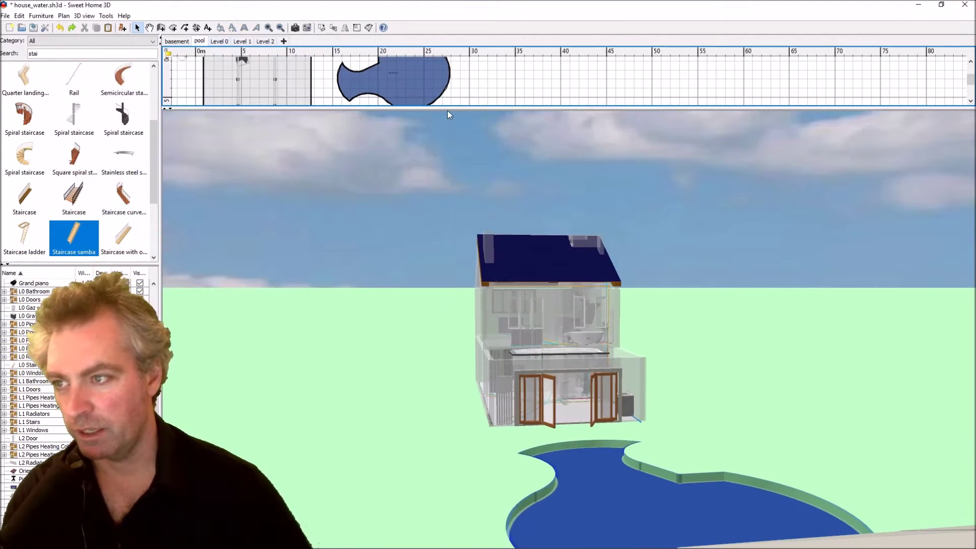
drag(447, 108, 443, 169)
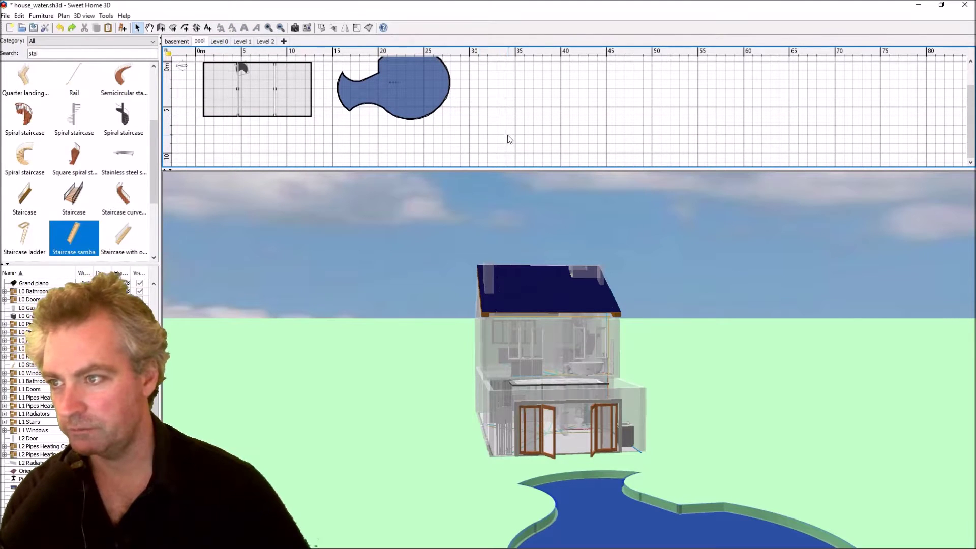
key(ctrl+z)
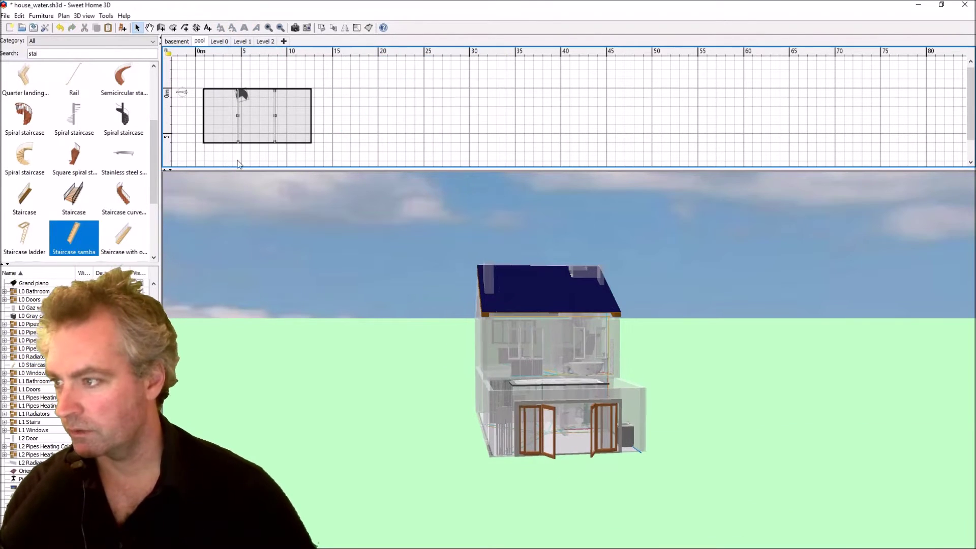
Step: Delete the pool level from the house model
double_click(200, 42)
key(Escape)
click(20, 16)
mouse_move(62, 16)
click(94, 301)
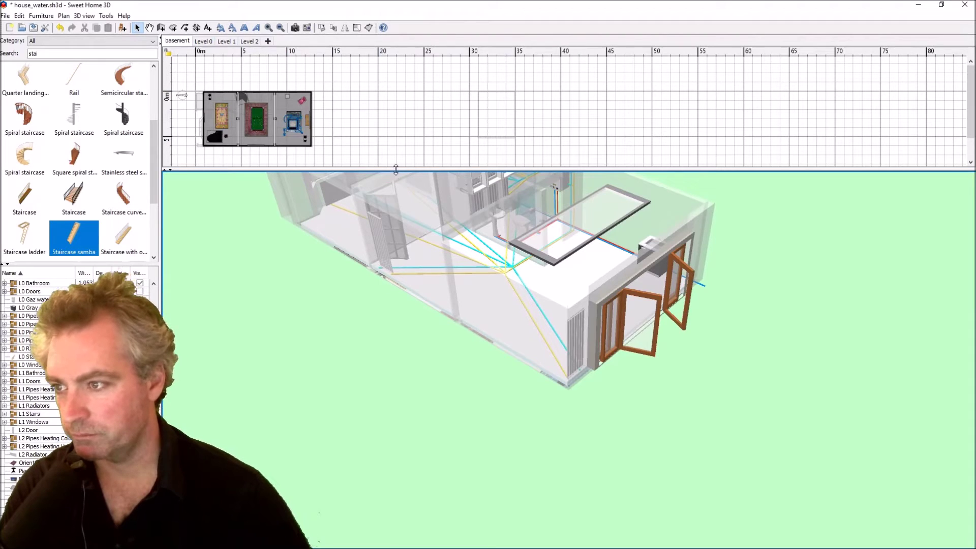
Step: Enlarge the plan view and switch to Level 0 to locate the house and garage
drag(396, 169, 396, 252)
click(204, 42)
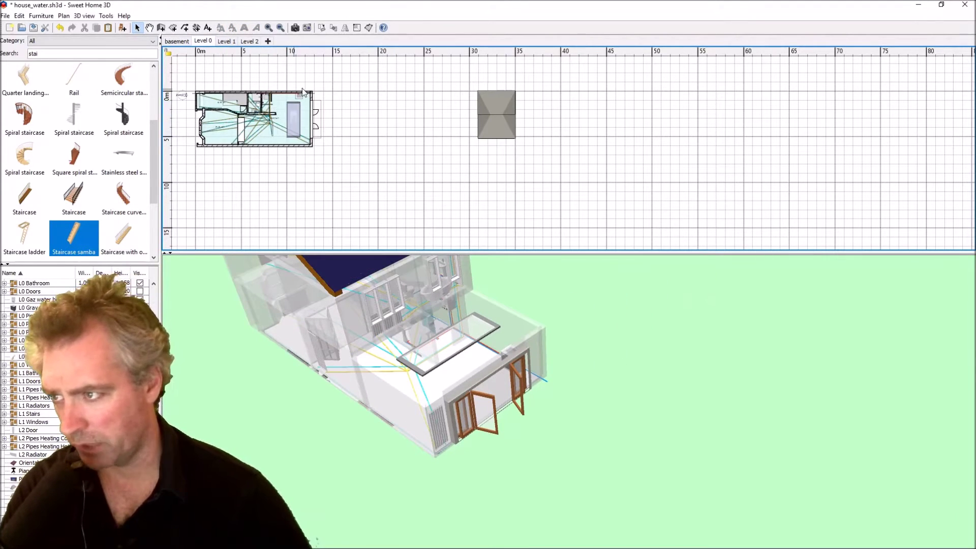
click(496, 125)
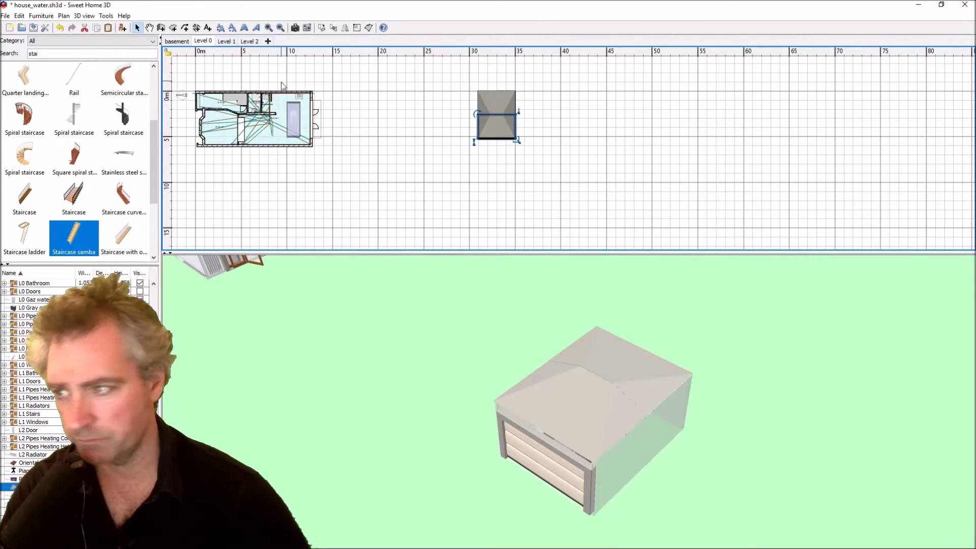
click(356, 117)
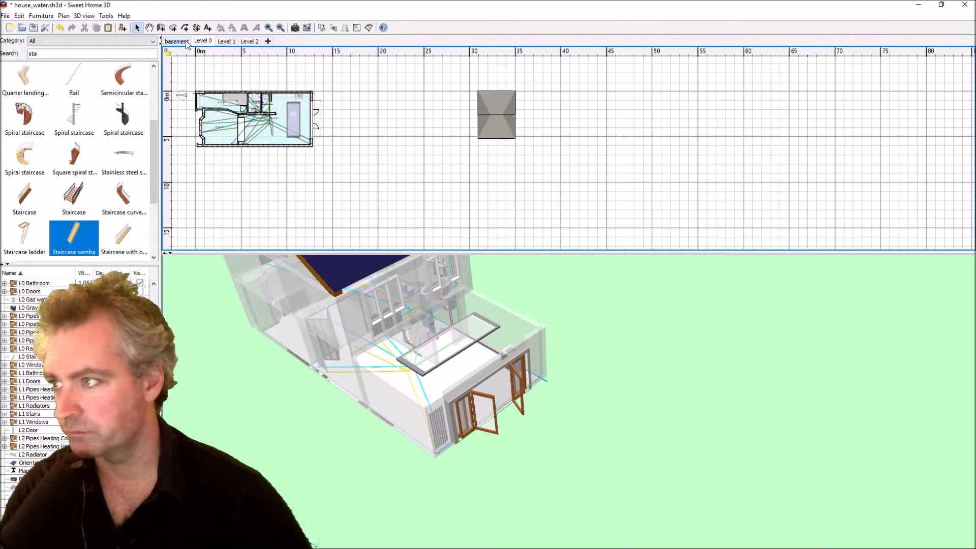
Step: Add a level at the same elevation as Level 0 and name it pool
click(63, 16)
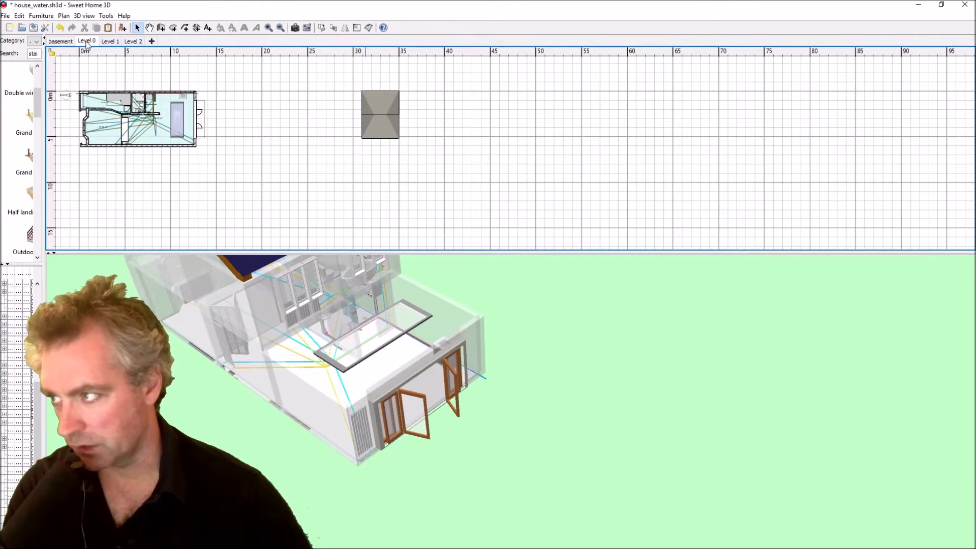
click(48, 16)
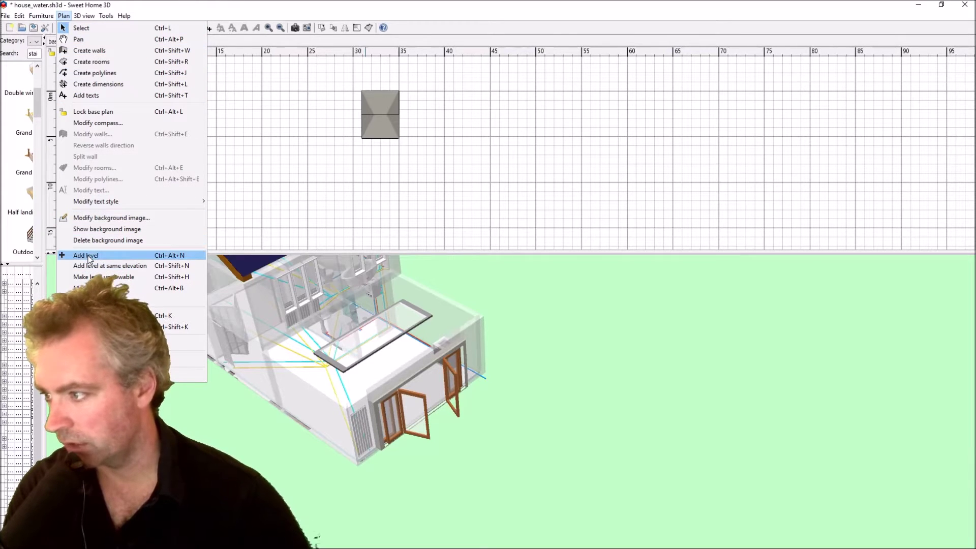
click(102, 266)
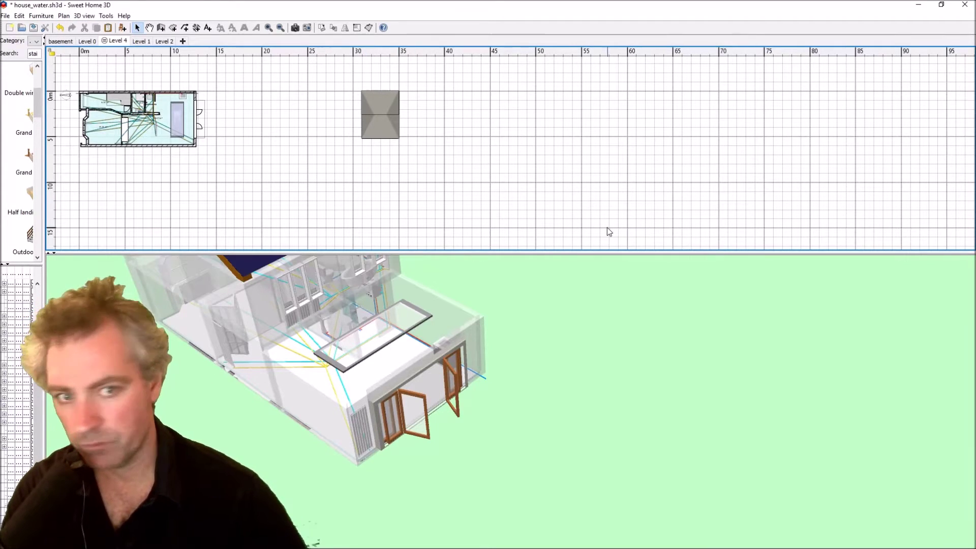
double_click(114, 41)
text(pool)
key(Return)
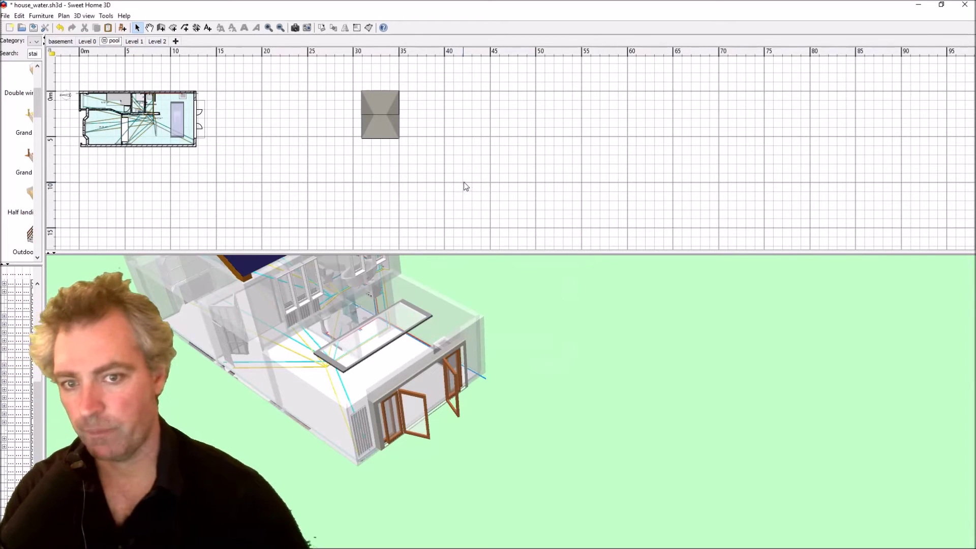
Step: Set the pool level's elevation to -0.15 m and its height to 0.15 m
double_click(109, 41)
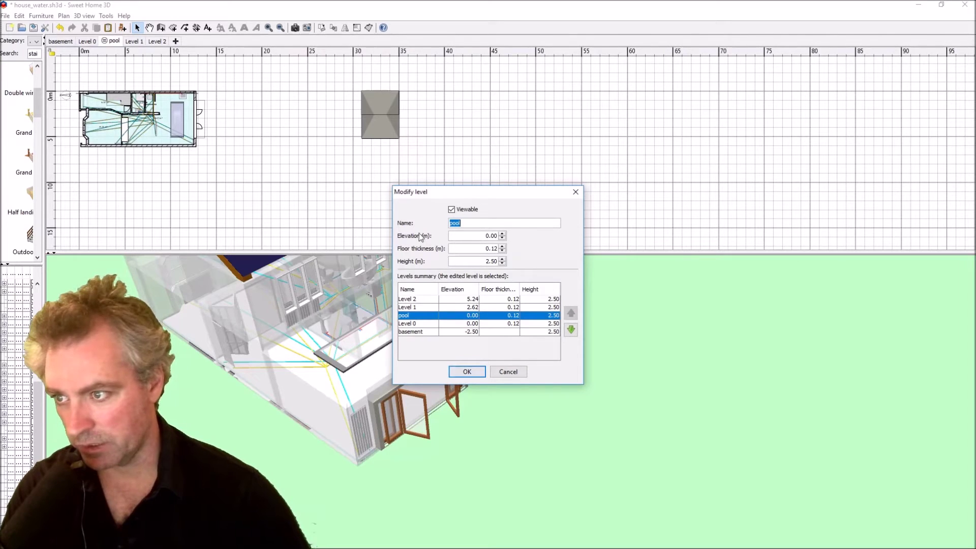
click(484, 236)
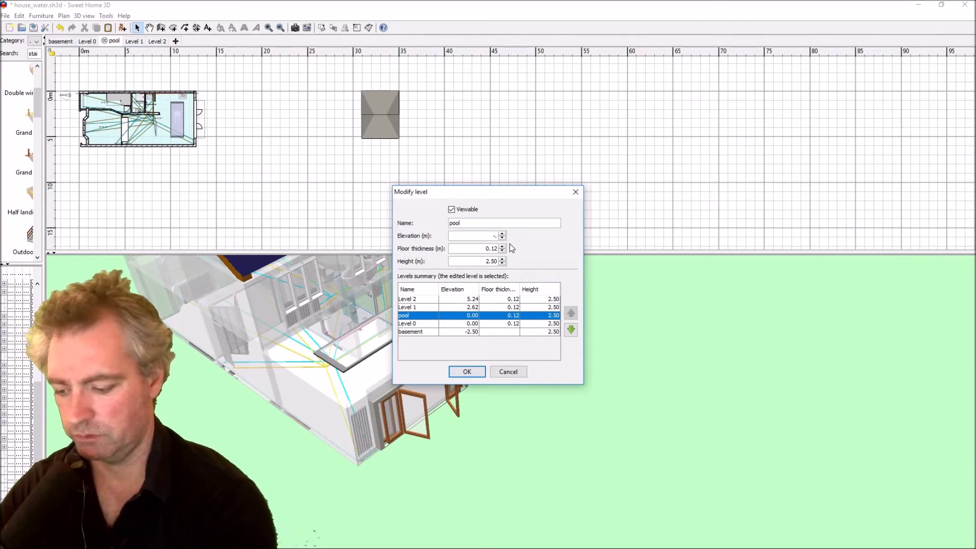
text(-.15)
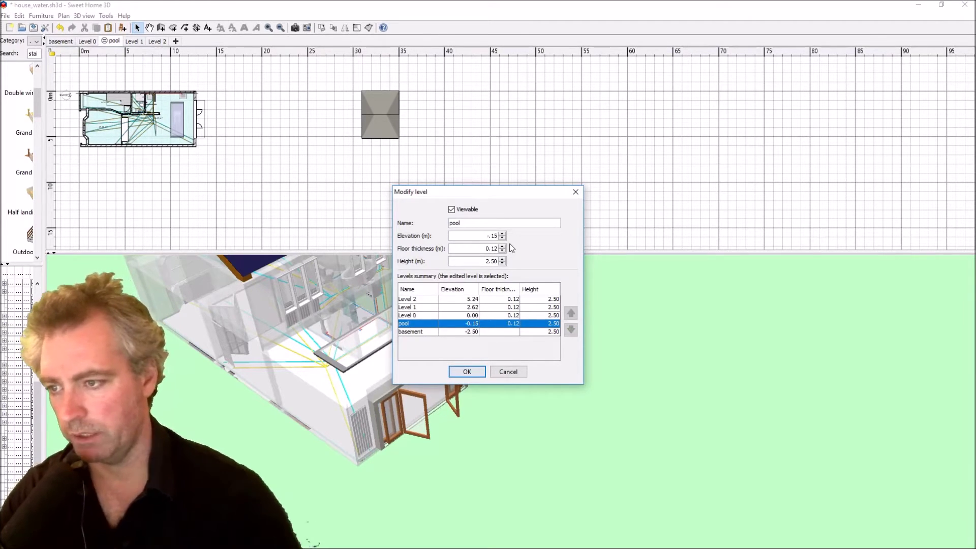
drag(500, 264, 506, 267)
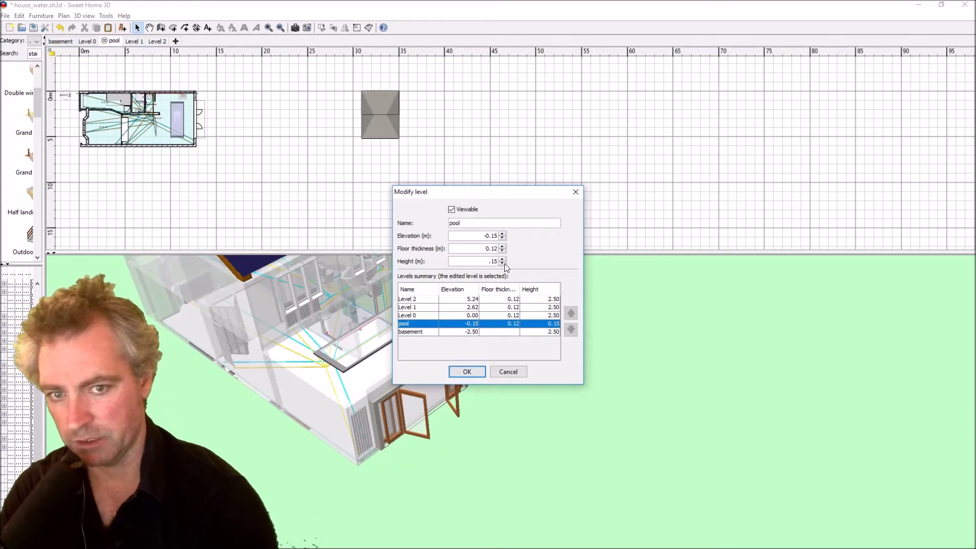
key(Return)
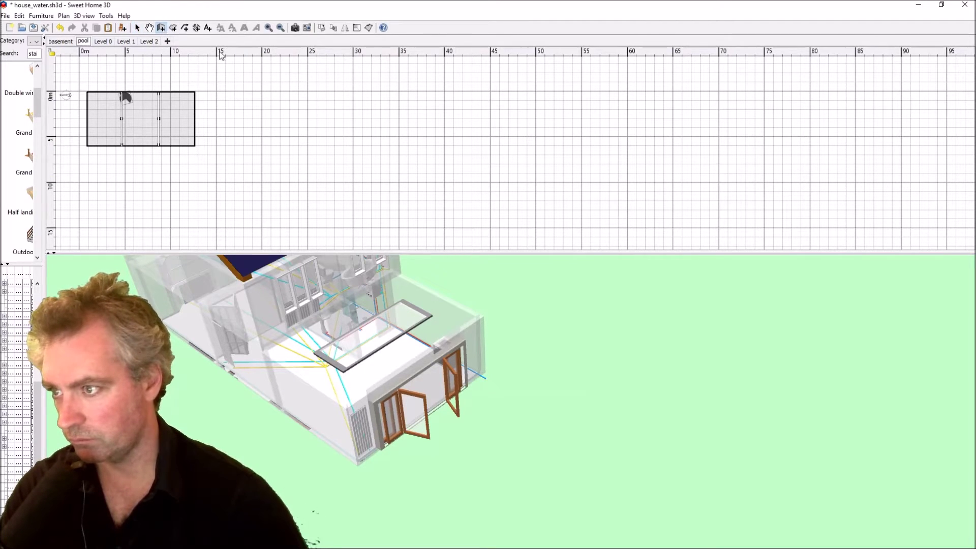
Step: Draw a closed ten-sided loop of walls beside the house on the pool level, about 21 m long and 10 m wide
click(252, 96)
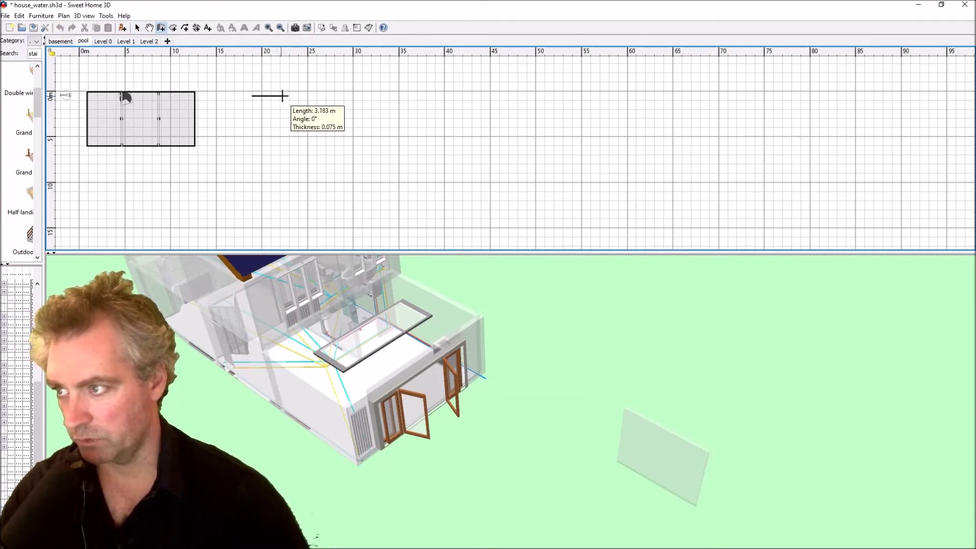
double_click(315, 95)
click(315, 95)
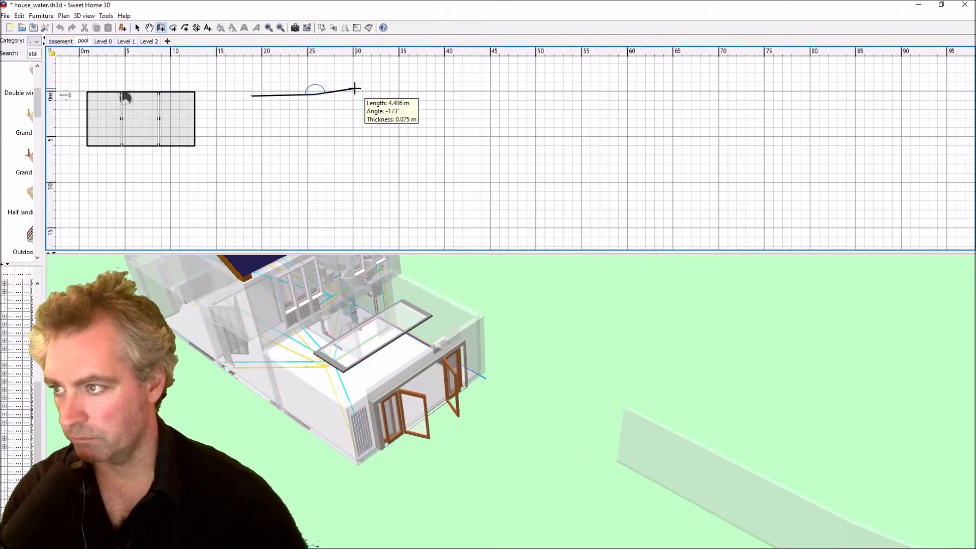
click(409, 92)
click(431, 121)
click(427, 158)
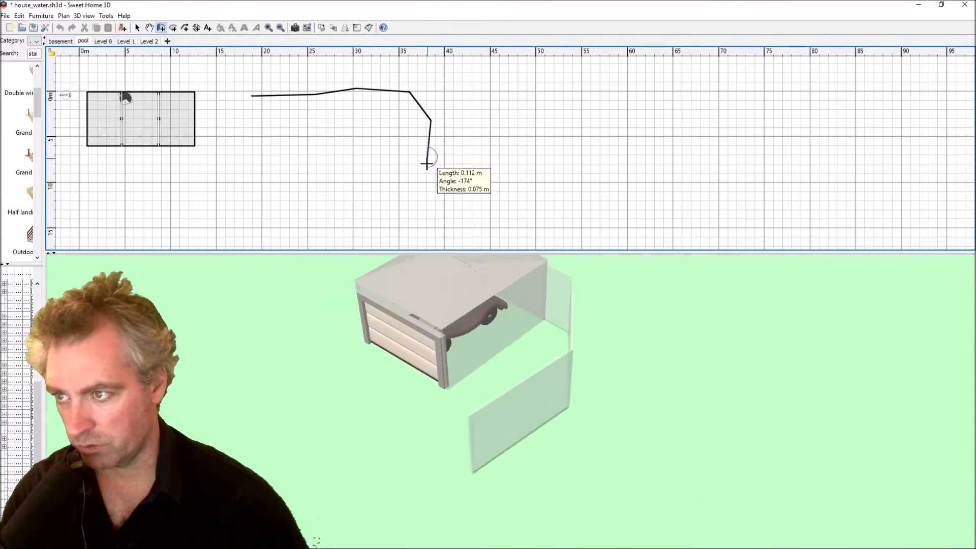
click(376, 179)
click(318, 174)
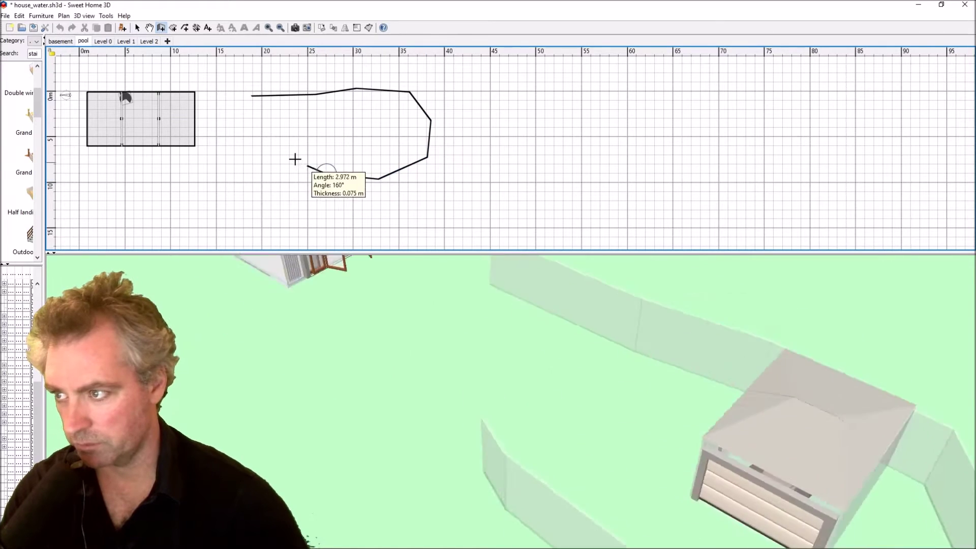
click(258, 159)
click(233, 136)
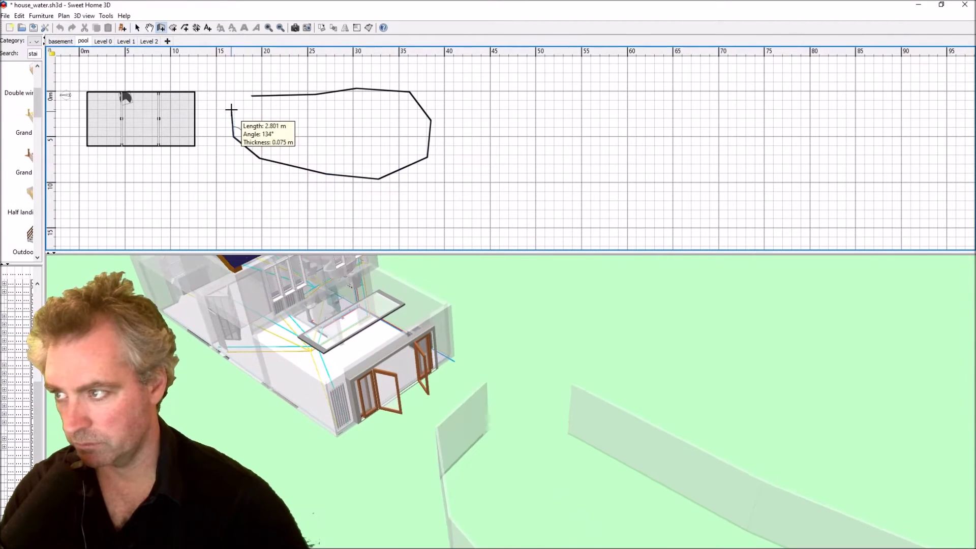
click(252, 95)
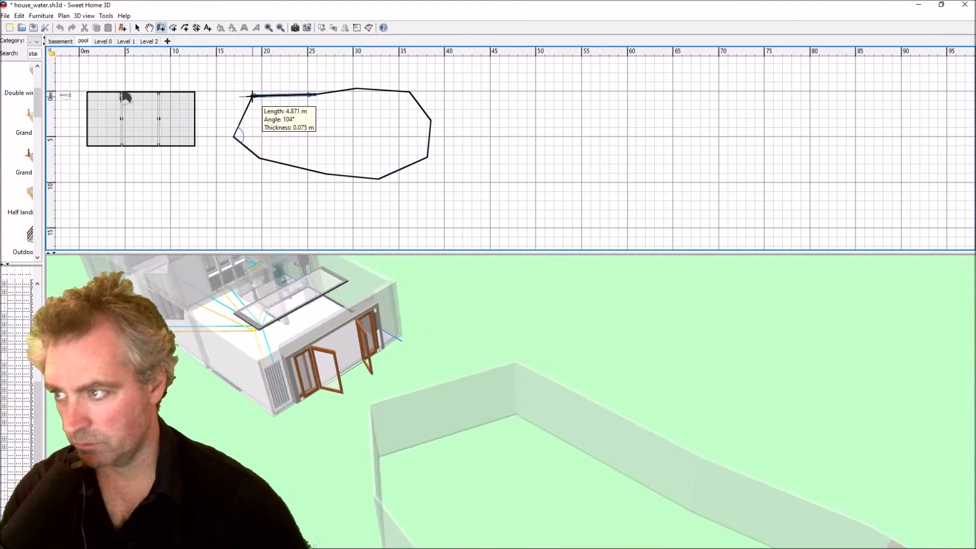
key(Escape)
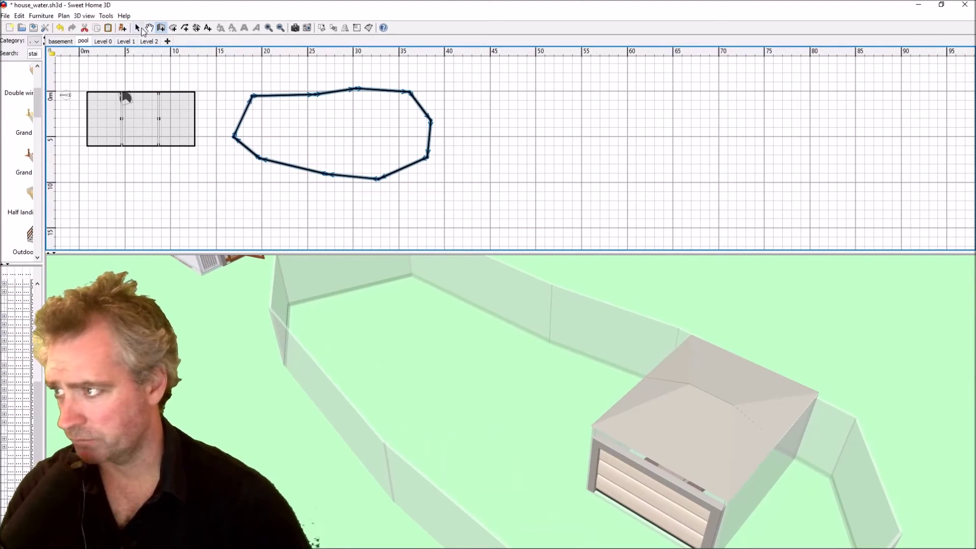
Step: Move the whole pool wall outline about 2 m toward the house and pull its upper and far-end corners inward
mouse_move(409, 92)
mouse_down()
mouse_move(379, 93)
mouse_move(391, 88)
mouse_up()
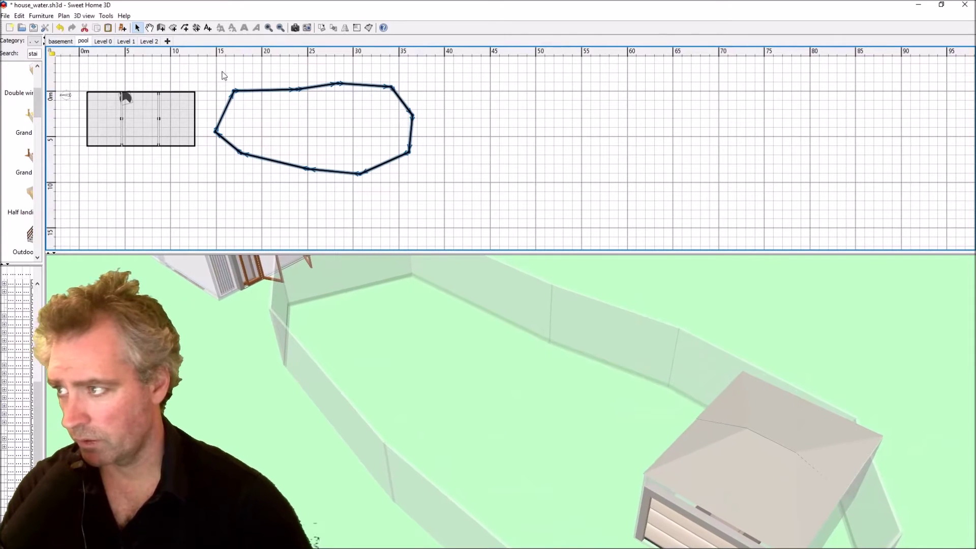
click(327, 105)
click(409, 116)
drag(411, 116, 382, 123)
drag(391, 88, 335, 91)
click(337, 86)
Step: Pull the lower corners of the pool outline inward to shorten its far end and form a notch in the lower edge
click(405, 154)
drag(405, 152, 283, 171)
click(360, 169)
click(309, 167)
click(382, 122)
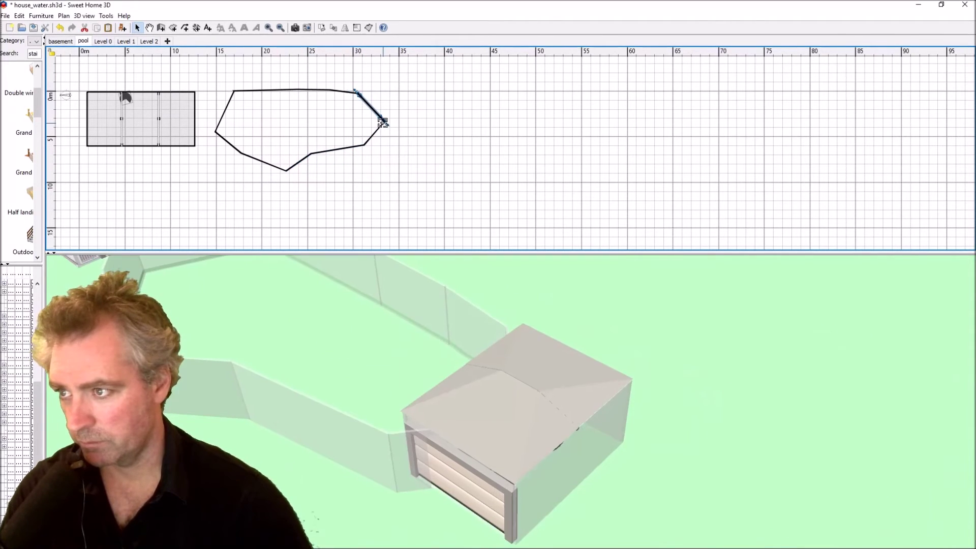
Step: Reshape the pool outline's far end by moving its remaining corners inward, clear of the garage
drag(383, 122, 346, 155)
click(364, 148)
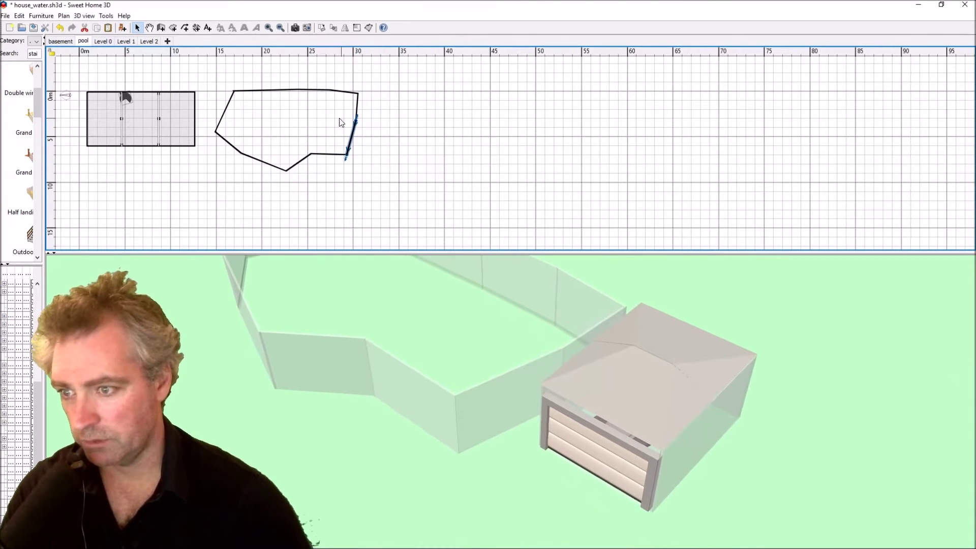
click(358, 96)
drag(356, 93, 327, 90)
drag(456, 328, 386, 361)
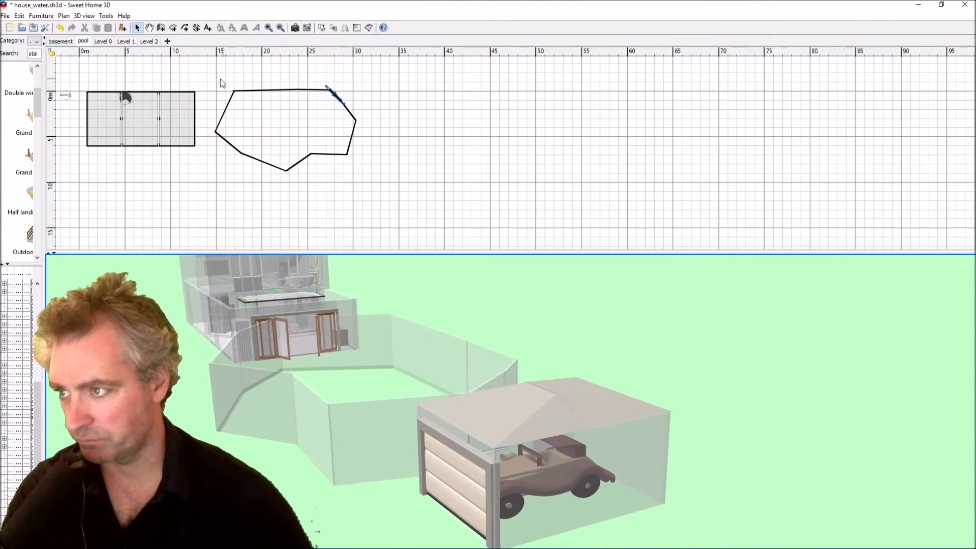
click(63, 43)
click(83, 43)
drag(441, 395, 459, 304)
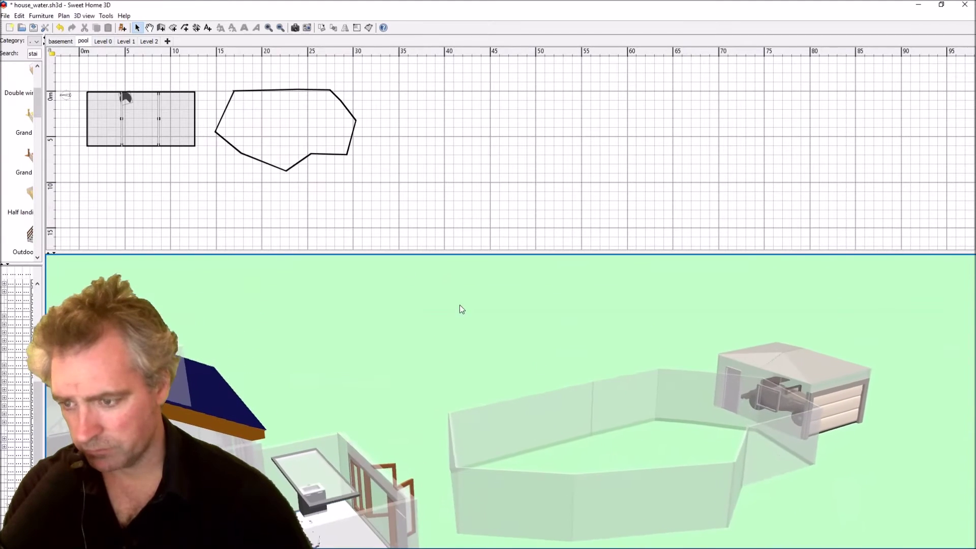
Step: Reduce the height of all walls on the pool level so they form only a low rim around the pool
click(218, 112)
key(ctrl+a)
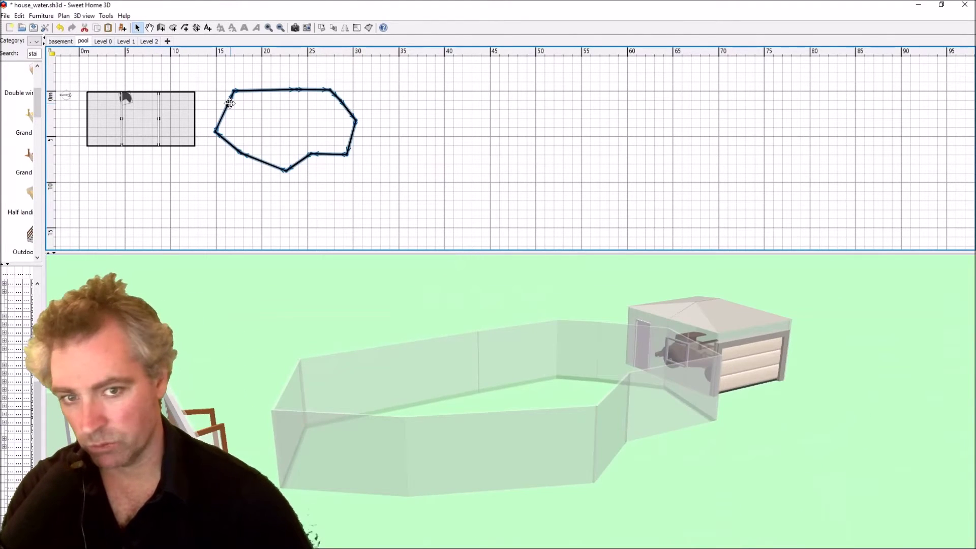
right_click(229, 103)
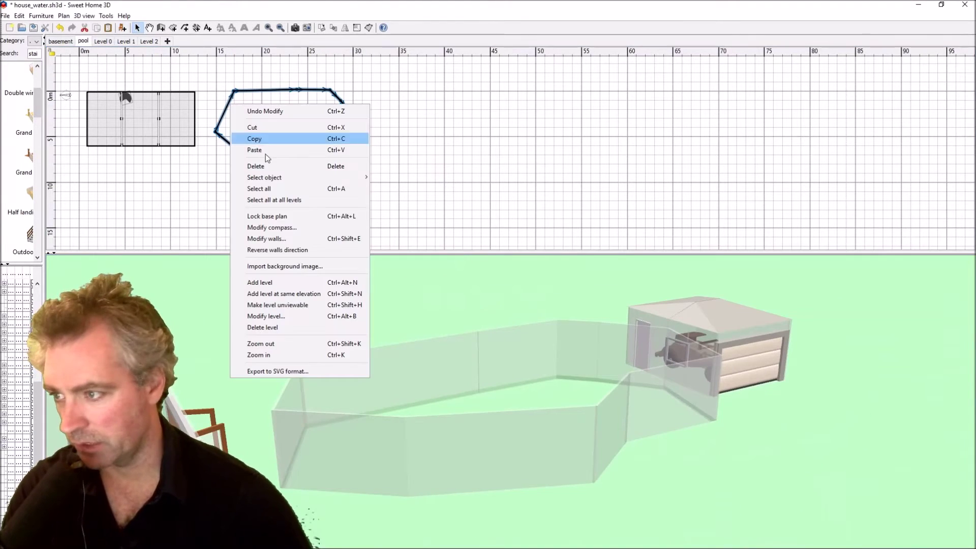
click(275, 240)
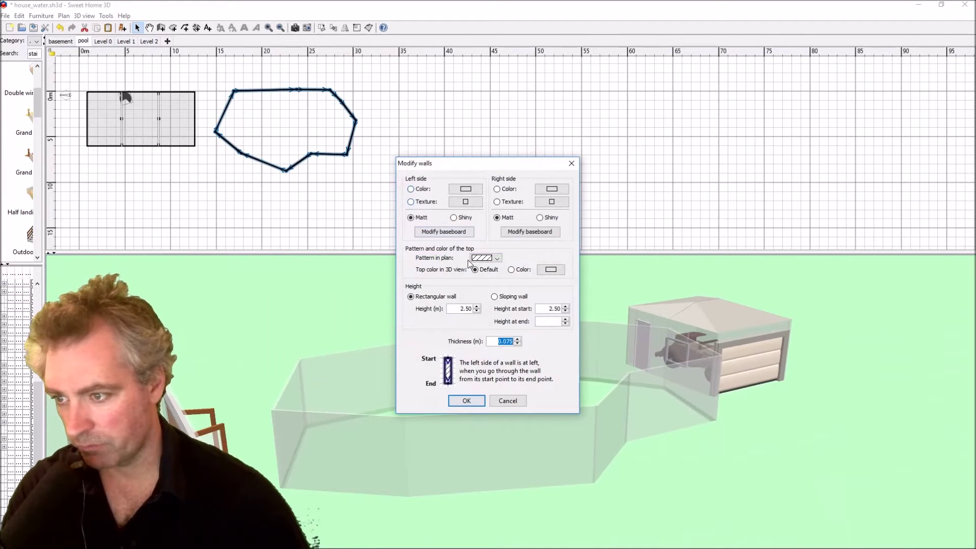
click(463, 310)
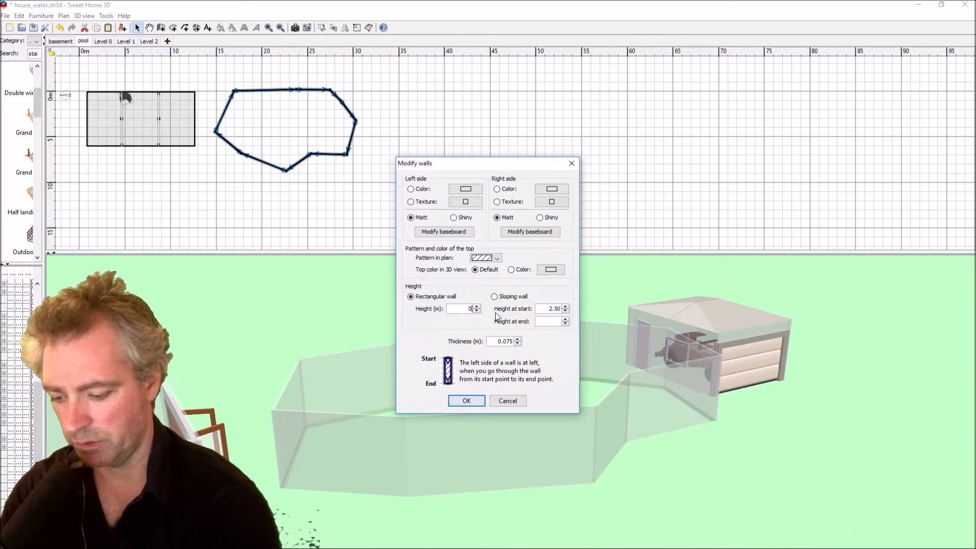
click(467, 401)
Step: Curve the pool wall nearest the house outward by setting its arc extent to 90°
drag(546, 391, 440, 396)
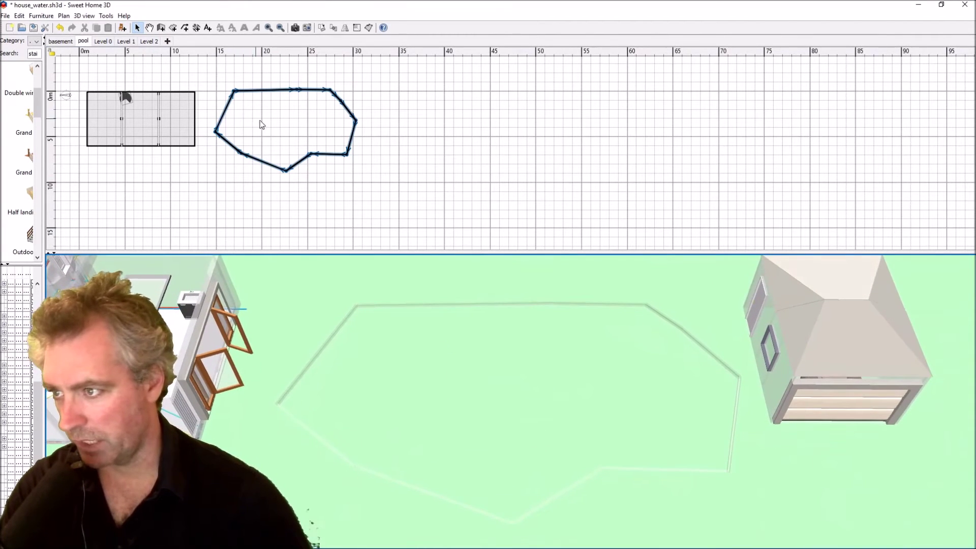
scroll(263, 123, up, 2)
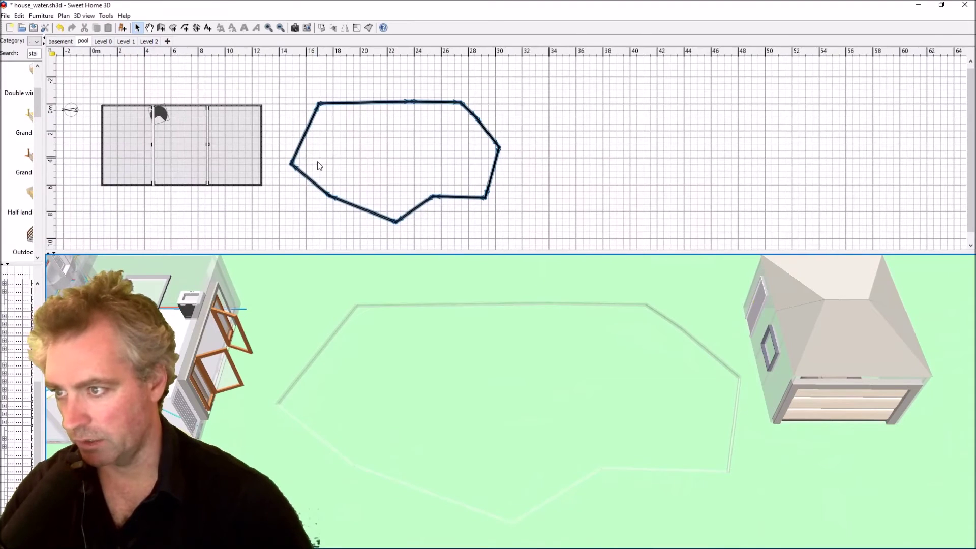
click(302, 135)
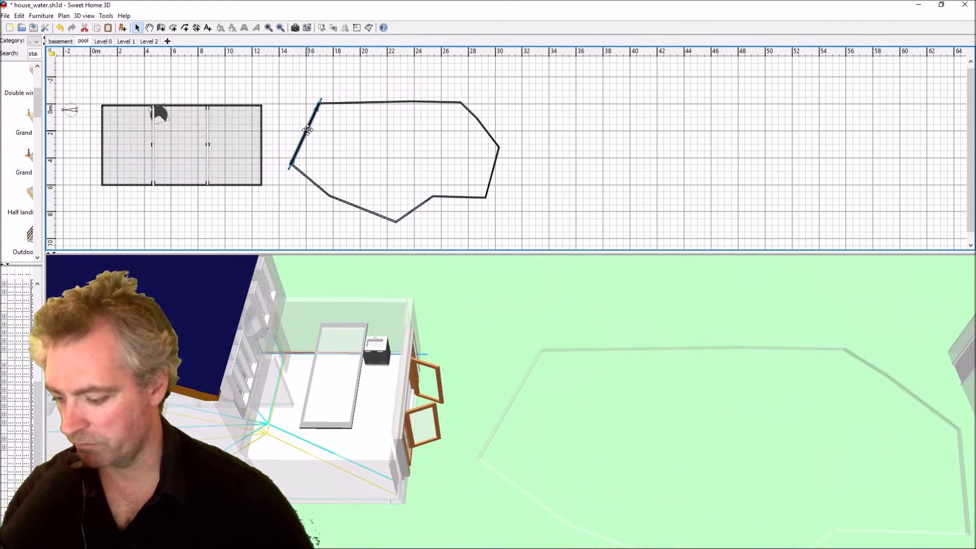
right_click(308, 132)
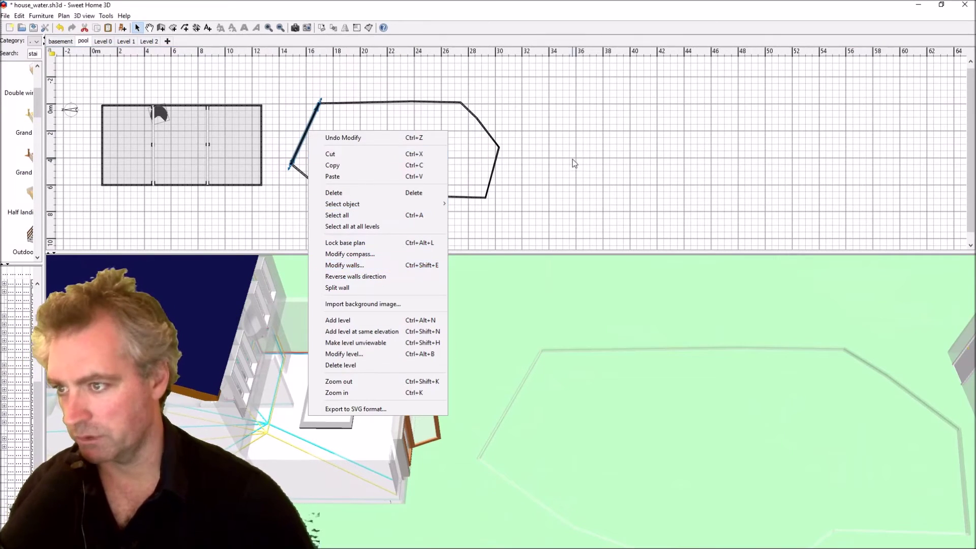
click(388, 140)
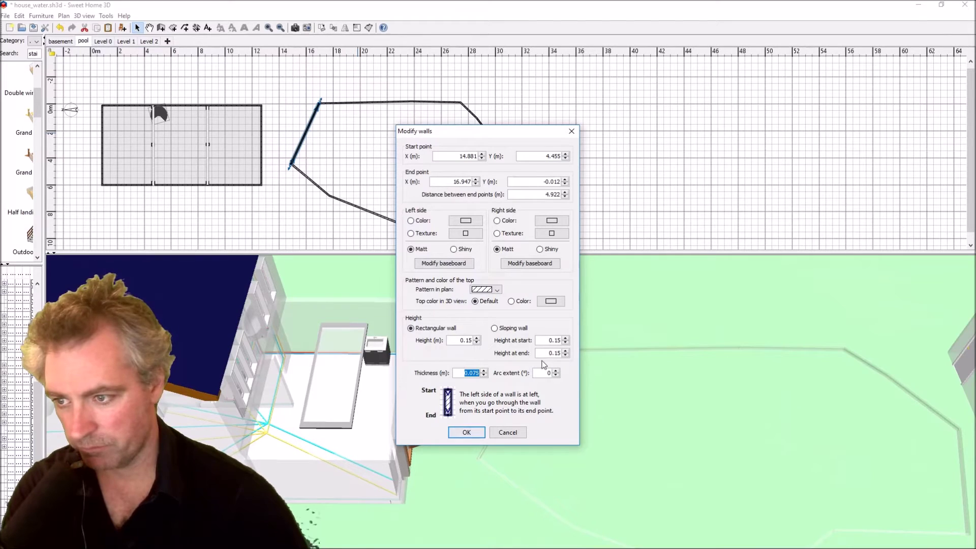
click(545, 373)
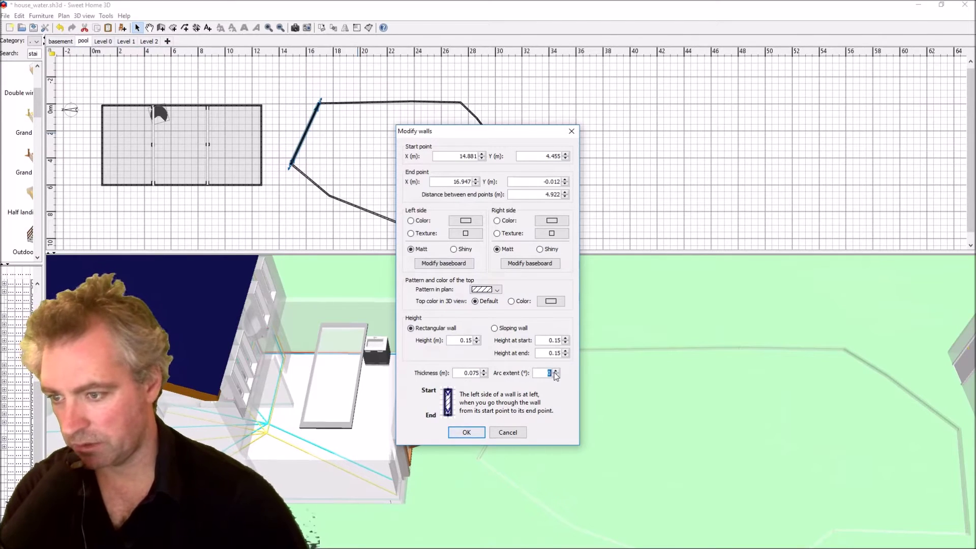
text(90)
key(Return)
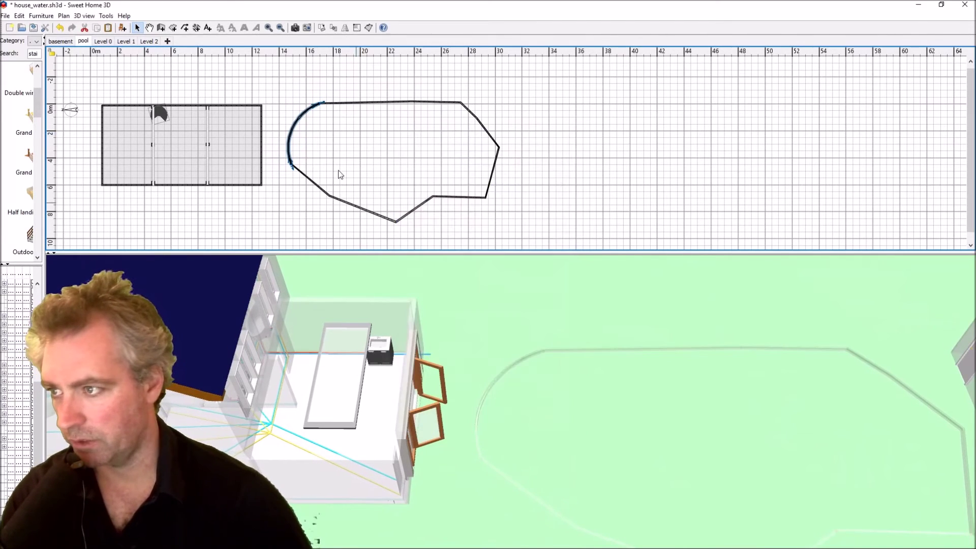
Step: Curve the long upper pool wall inward by setting its arc extent to -90°
click(370, 103)
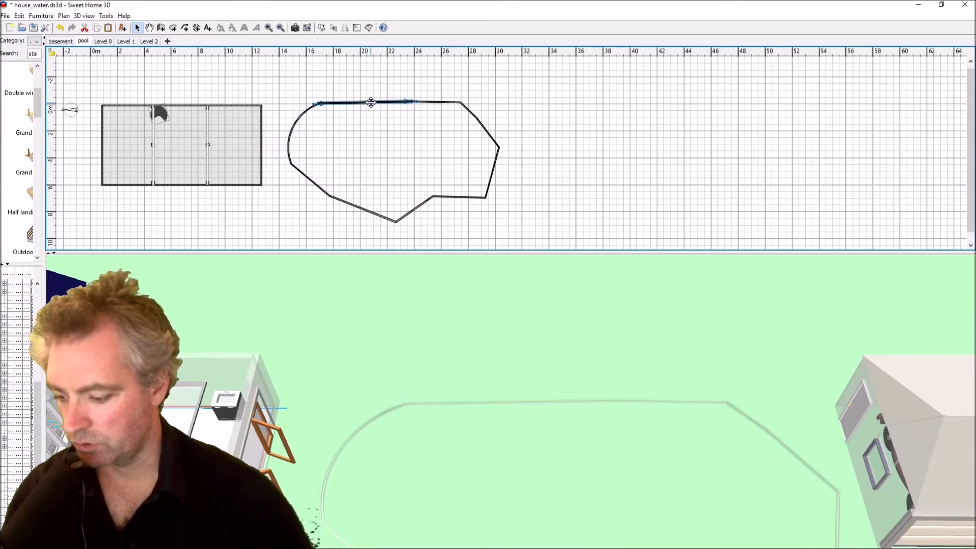
double_click(371, 102)
click(550, 374)
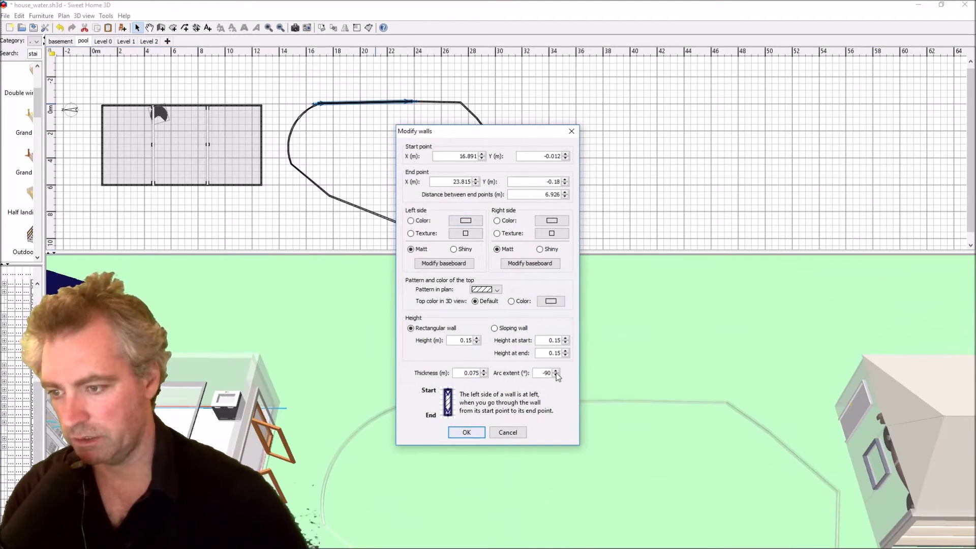
click(467, 432)
Step: Give the short wall following the long upper curve an arc extent that makes it bulge outward
click(436, 102)
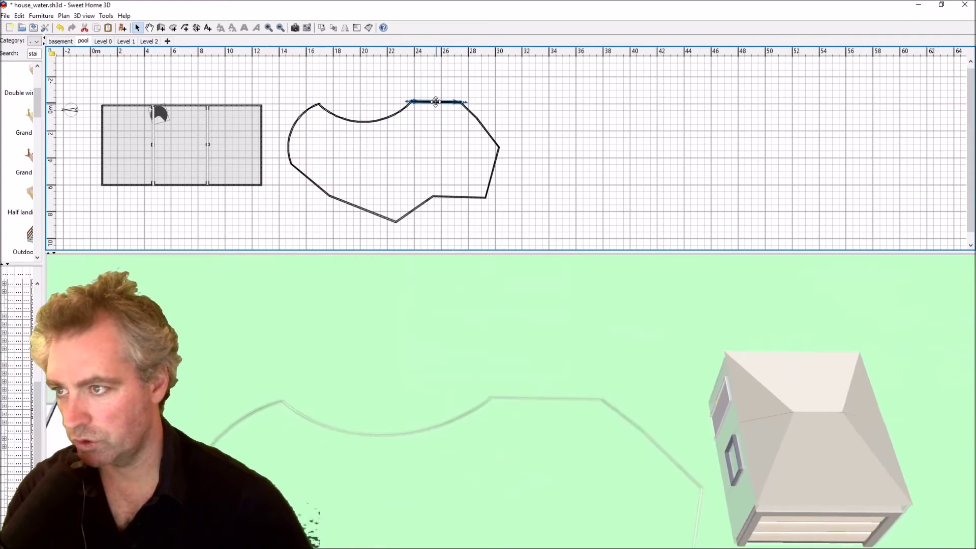
double_click(438, 102)
click(550, 374)
key(Return)
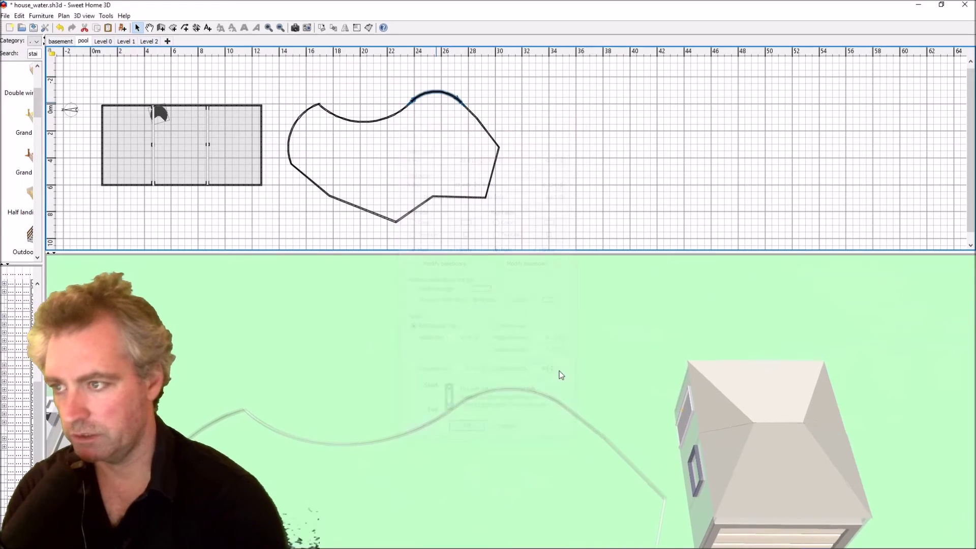
Step: Curve the diagonal wall at the pool's upper far corner inward with a 90° arc
click(491, 135)
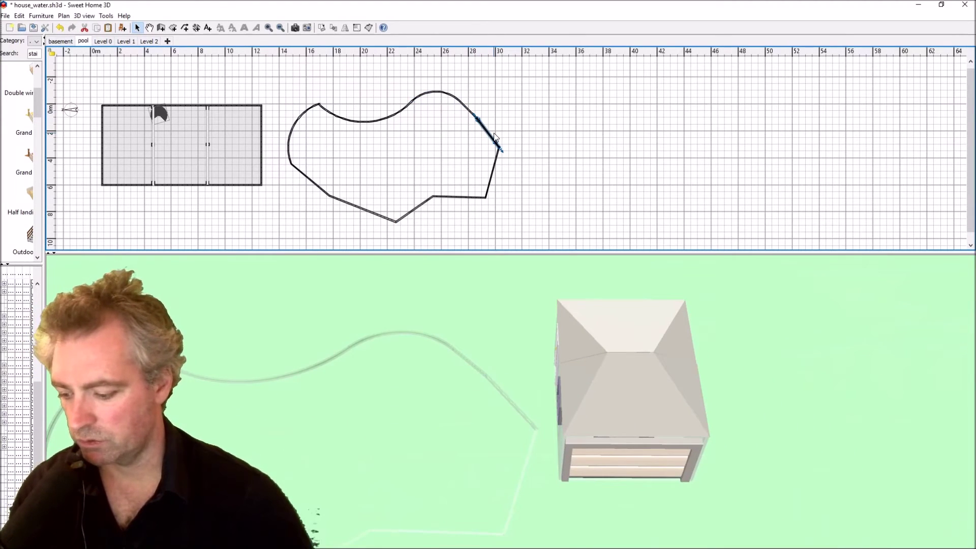
double_click(496, 135)
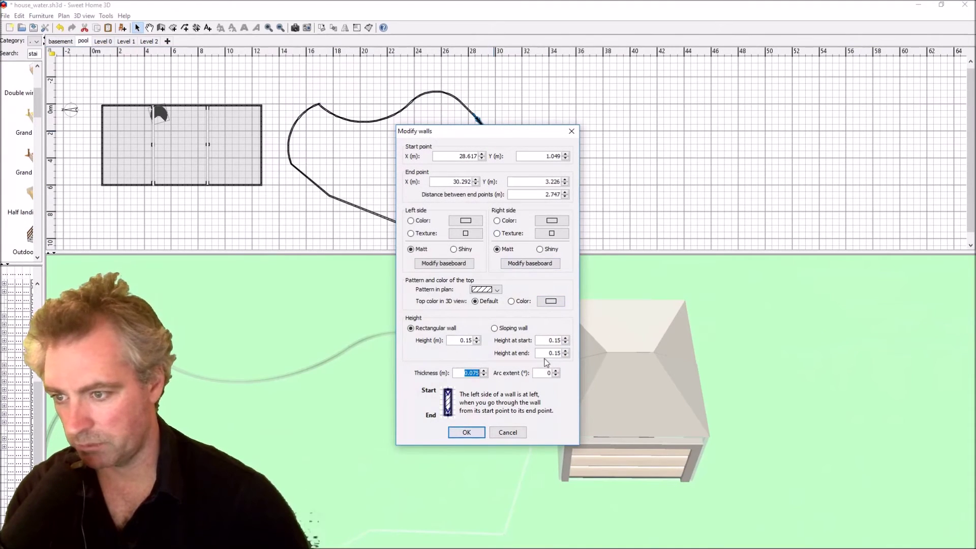
key(Tab)
text(90)
key(Return)
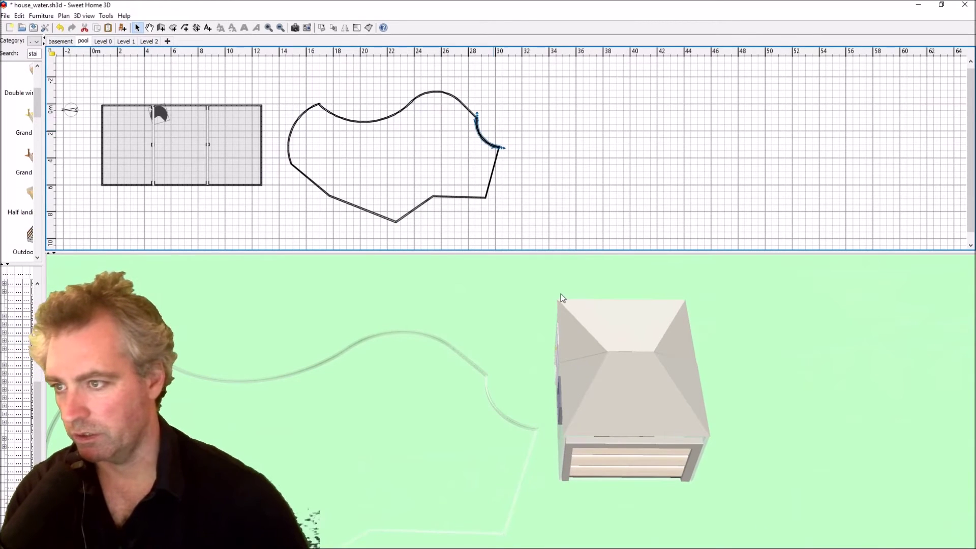
Step: Try a 45° arc extent on the straight wall at the pool's far end
double_click(496, 175)
click(559, 373)
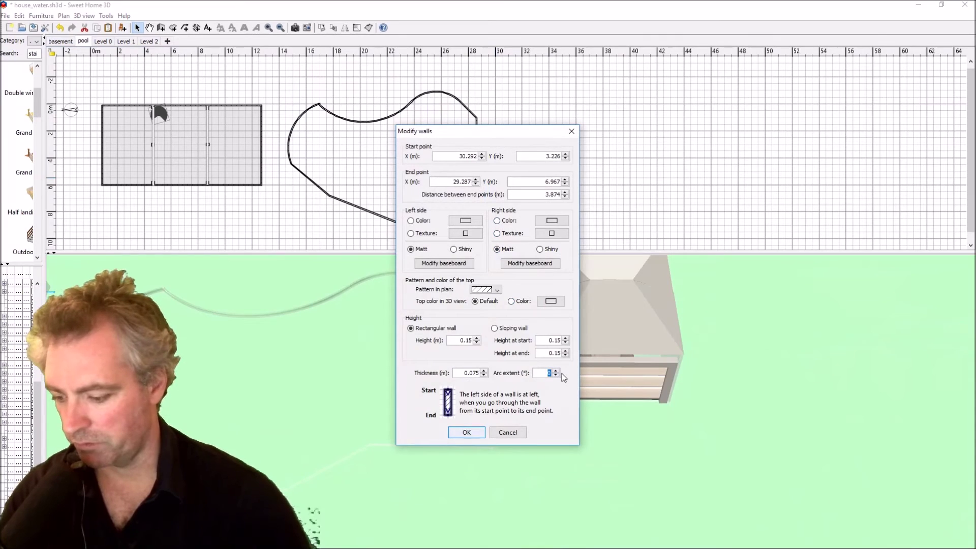
text(45)
click(467, 432)
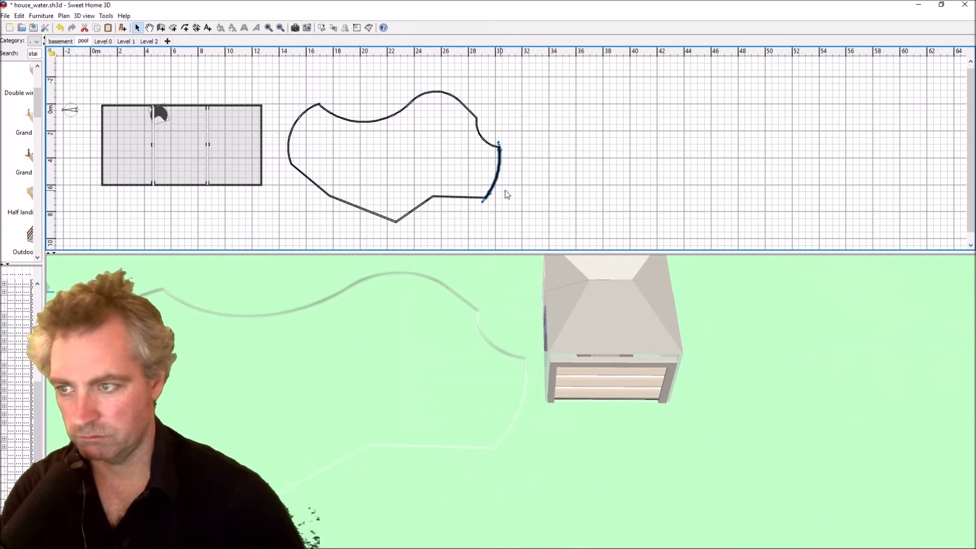
Step: Set the arc extent of the pool's far-end wall to 90° for a rounder outward curve
double_click(499, 175)
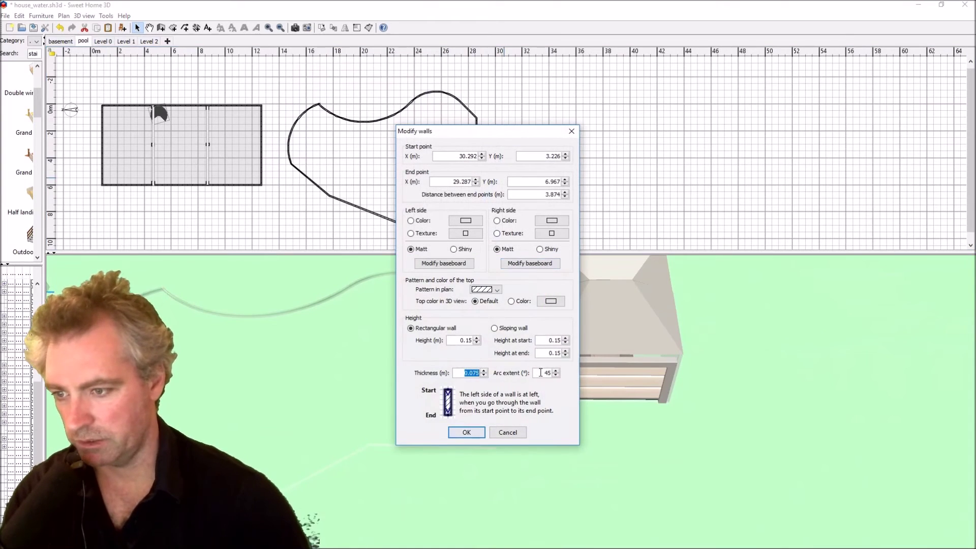
key(Tab)
text(90)
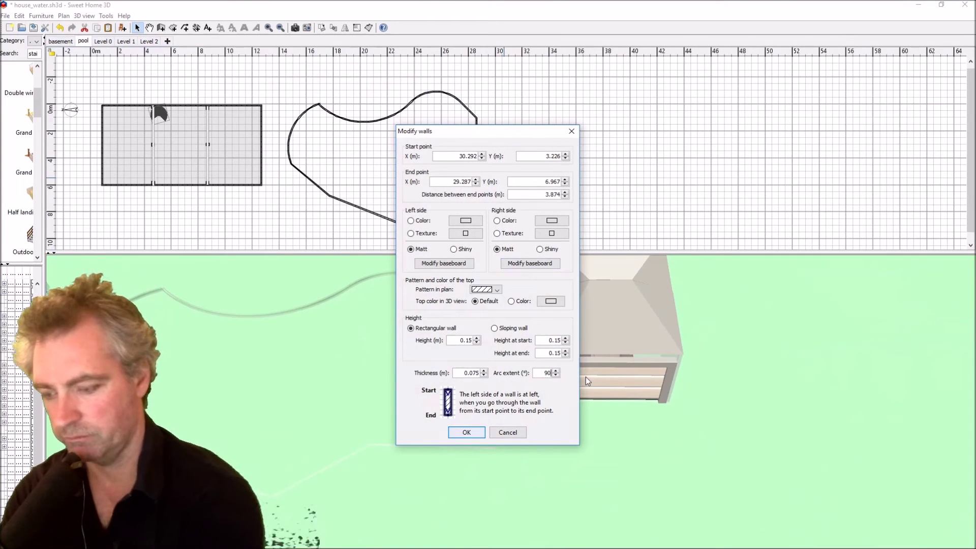
click(463, 432)
Step: Curve the horizontal wall at the pool's lower far corner outward with an arc extent of 90°
click(459, 197)
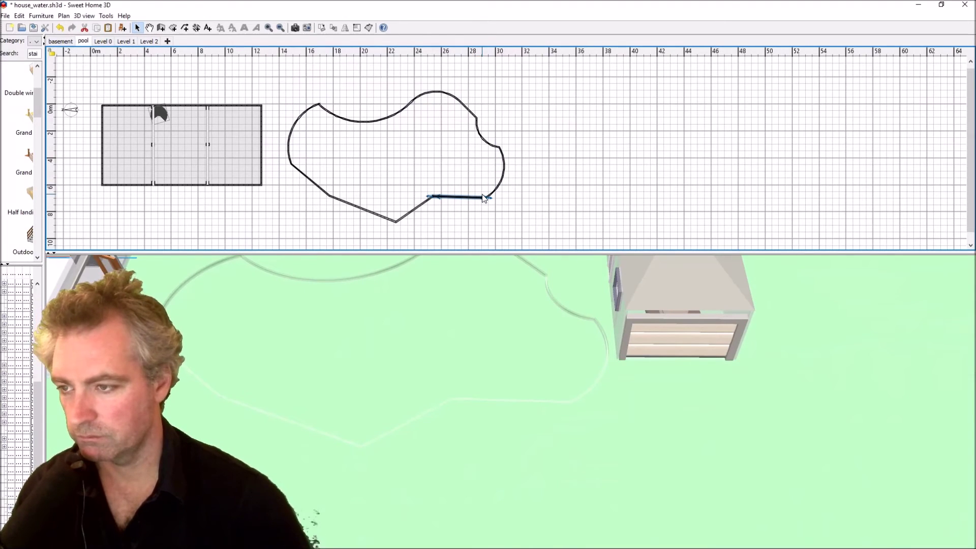
double_click(484, 198)
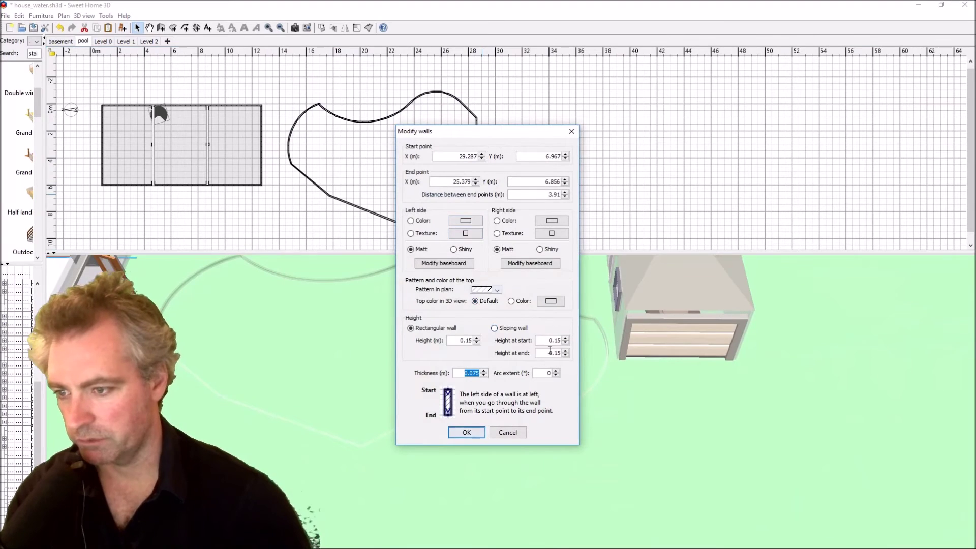
drag(490, 132, 662, 95)
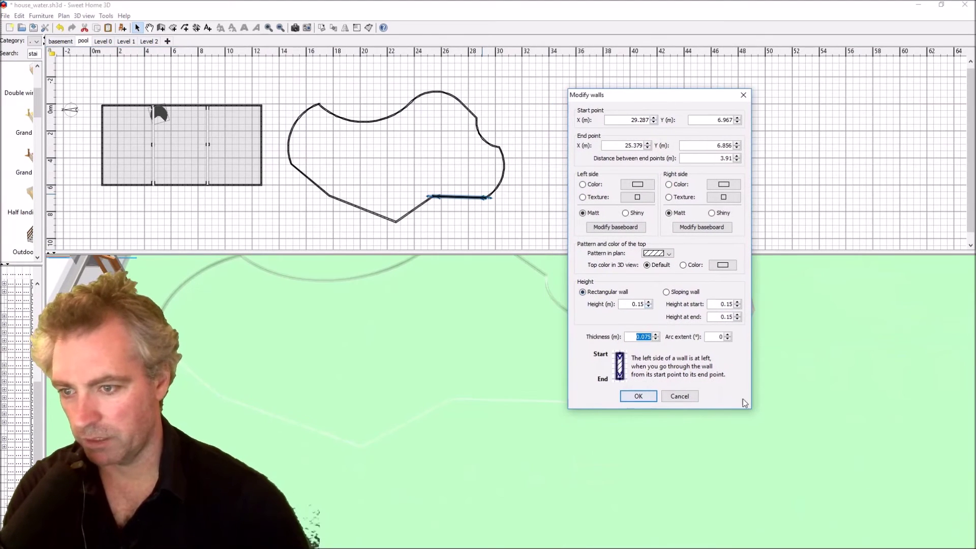
key(Tab)
text(90)
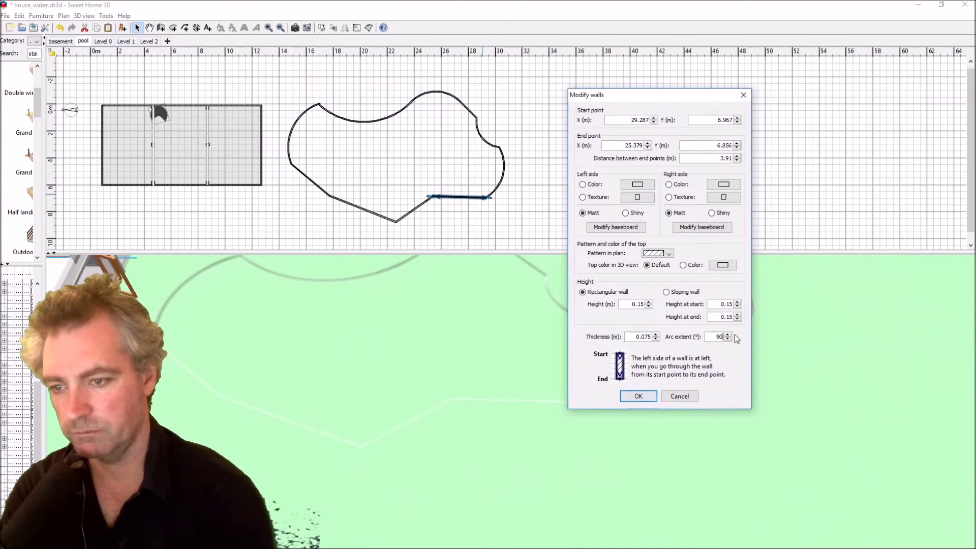
key(Return)
Step: Curve the diagonal notch wall in the pool's lower edge inward with an arc extent of -90°
click(424, 204)
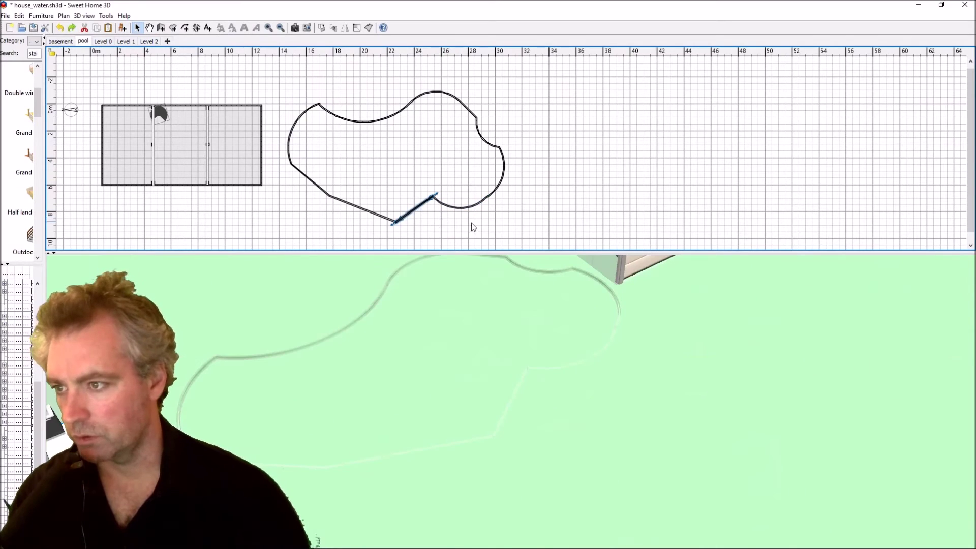
double_click(414, 209)
double_click(550, 374)
key(BackSpace)
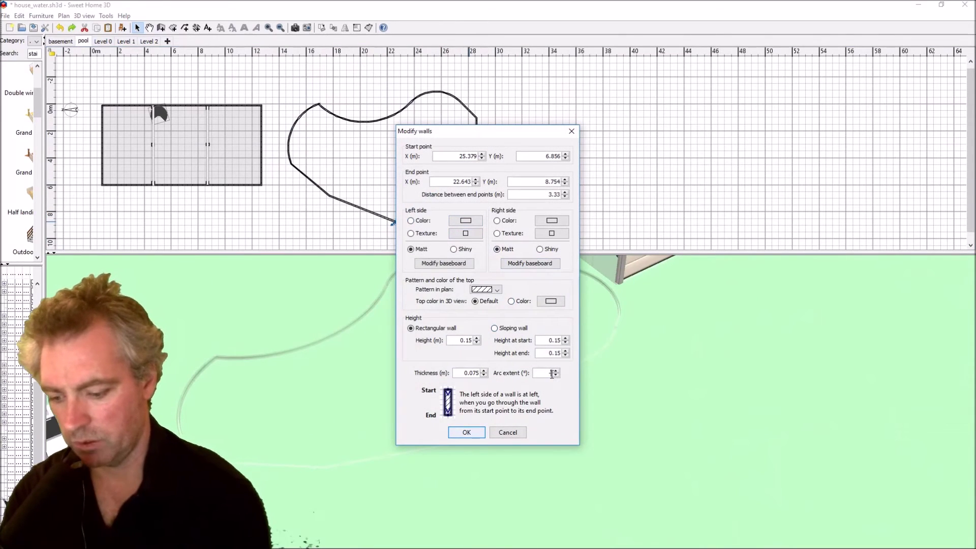
text(-90)
key(Return)
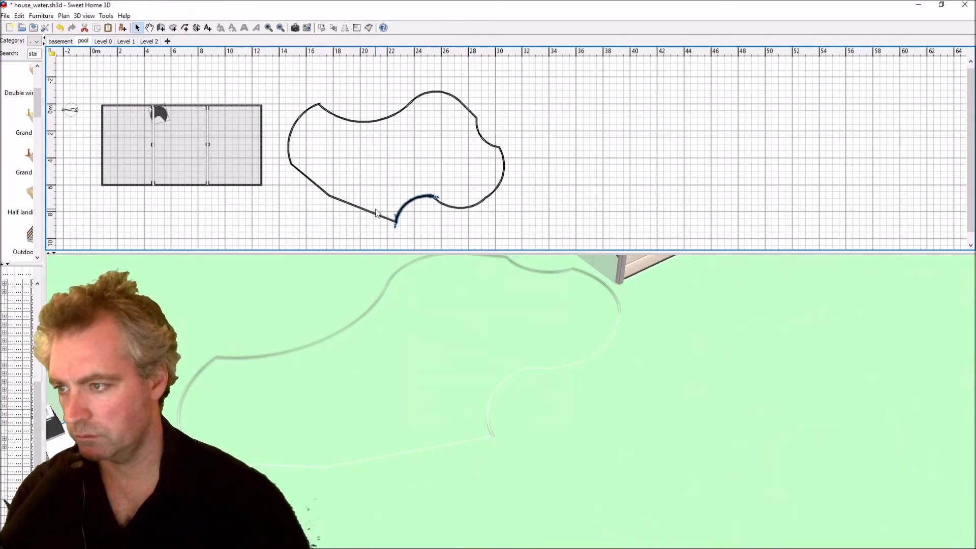
Step: Curve the long lower pool wall on the house side of the notch outward with a 90° arc
click(366, 210)
double_click(367, 208)
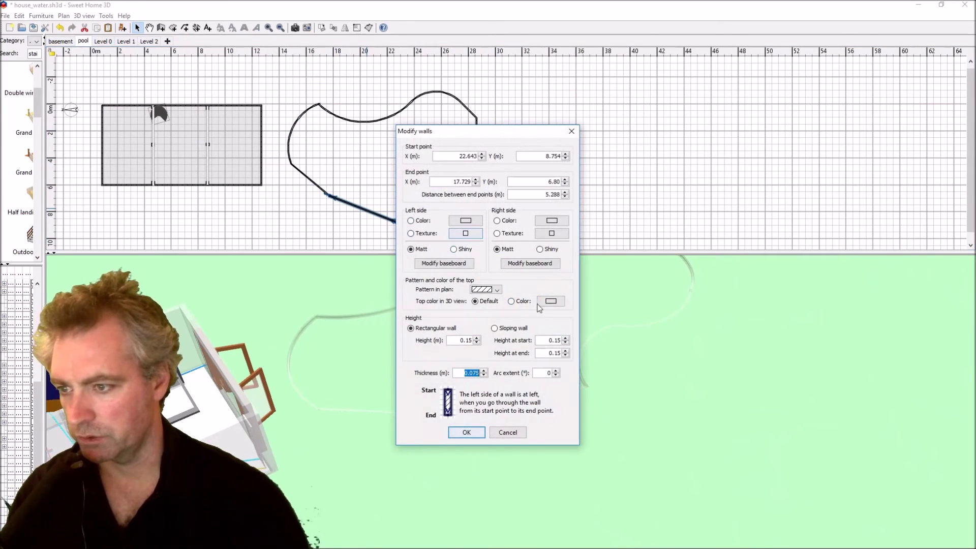
double_click(550, 373)
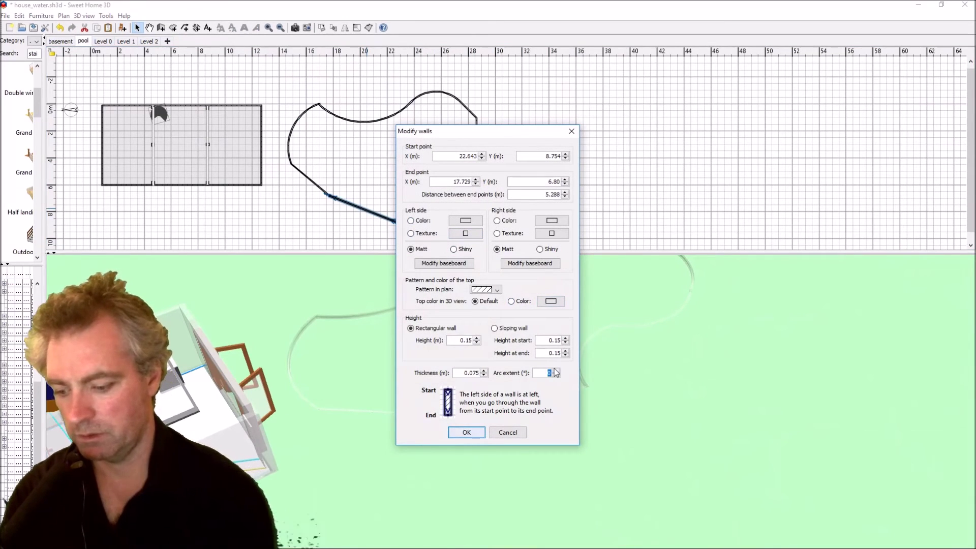
text(-90)
key(Return)
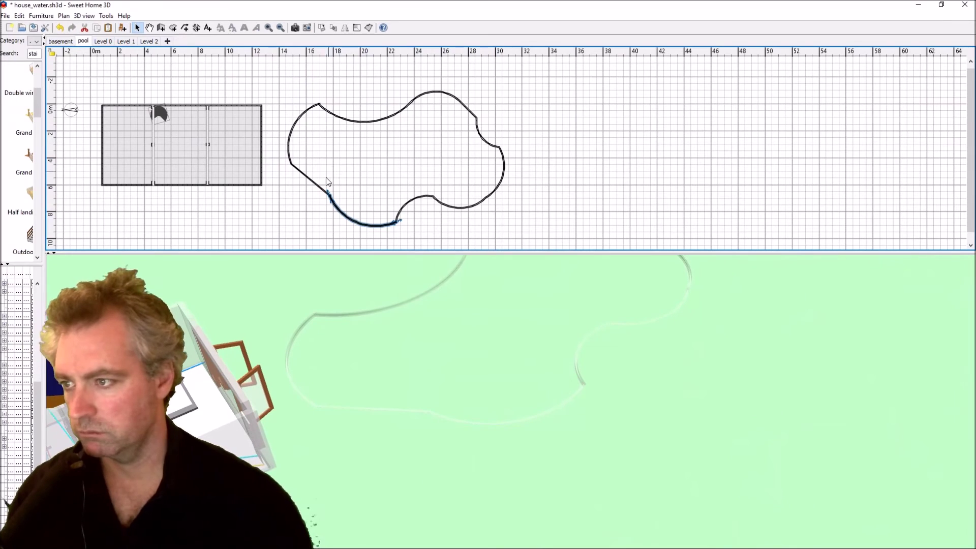
Step: Curve the last straight wall, at the pool's lower corner near the house, outward with a 90° arc
click(312, 185)
double_click(314, 181)
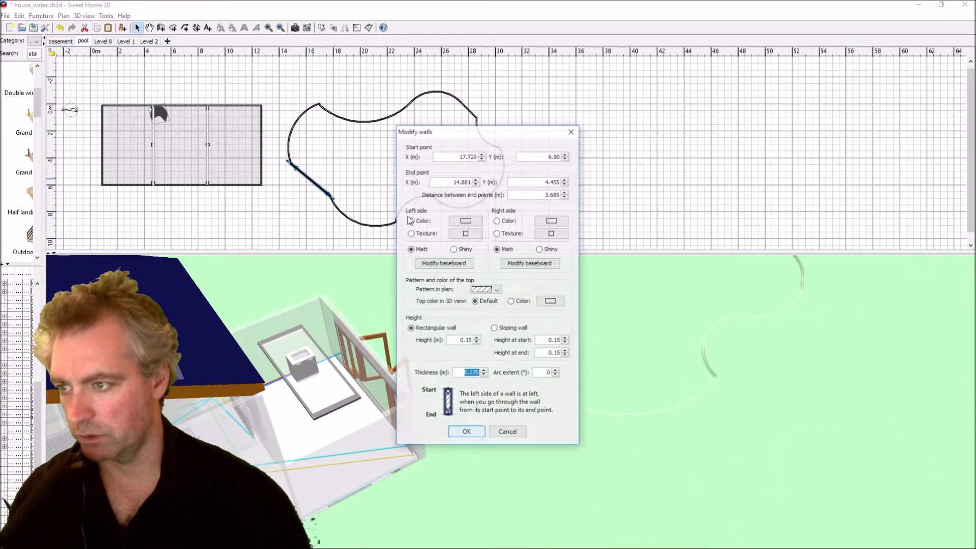
double_click(549, 374)
text(-90)
key(Return)
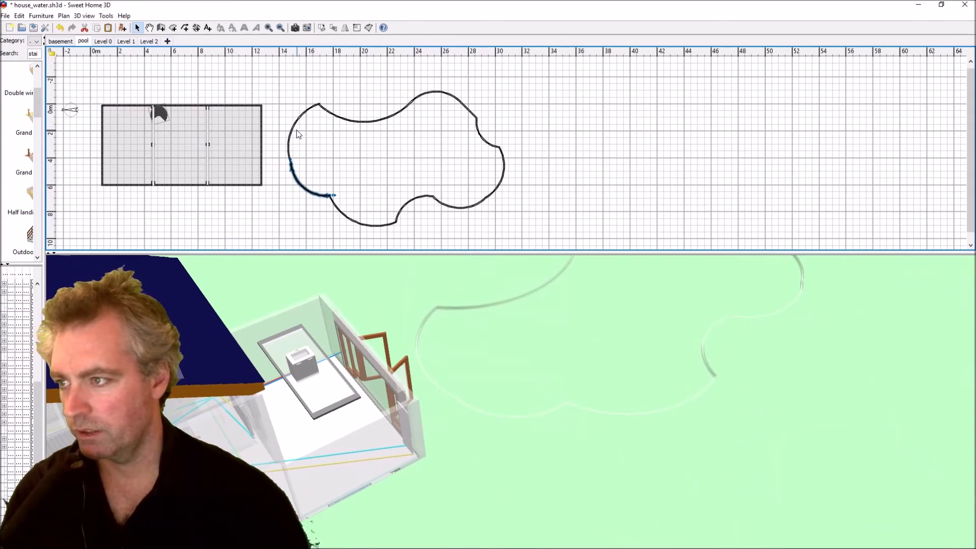
Step: Shift the curved walls of the pool's lower edge and far end inward to make the pool narrower and shorter
click(371, 223)
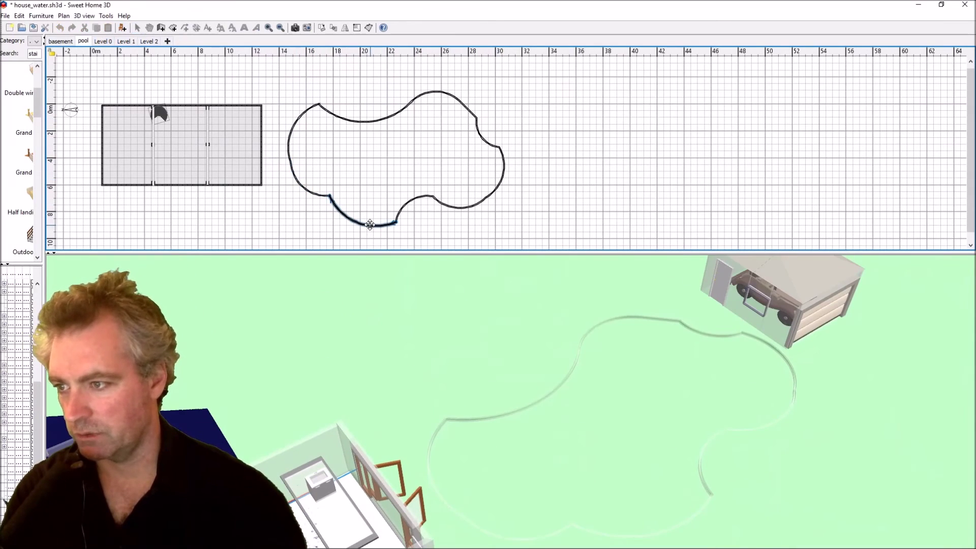
drag(383, 225, 415, 195)
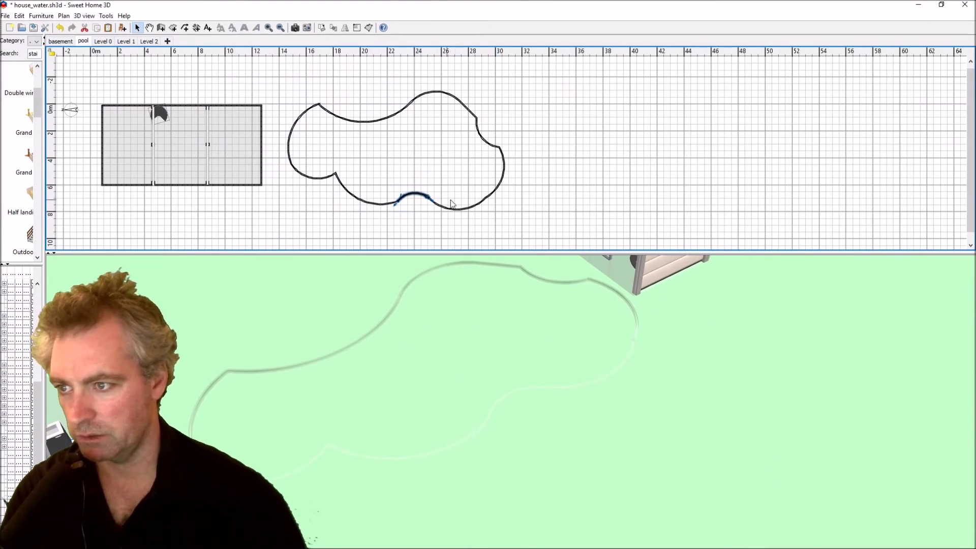
drag(467, 210, 479, 193)
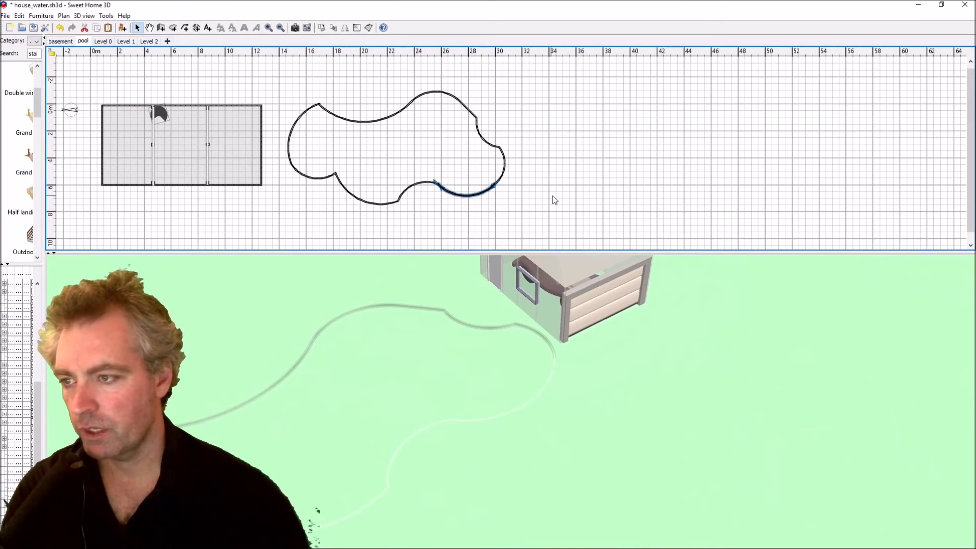
drag(501, 165, 495, 167)
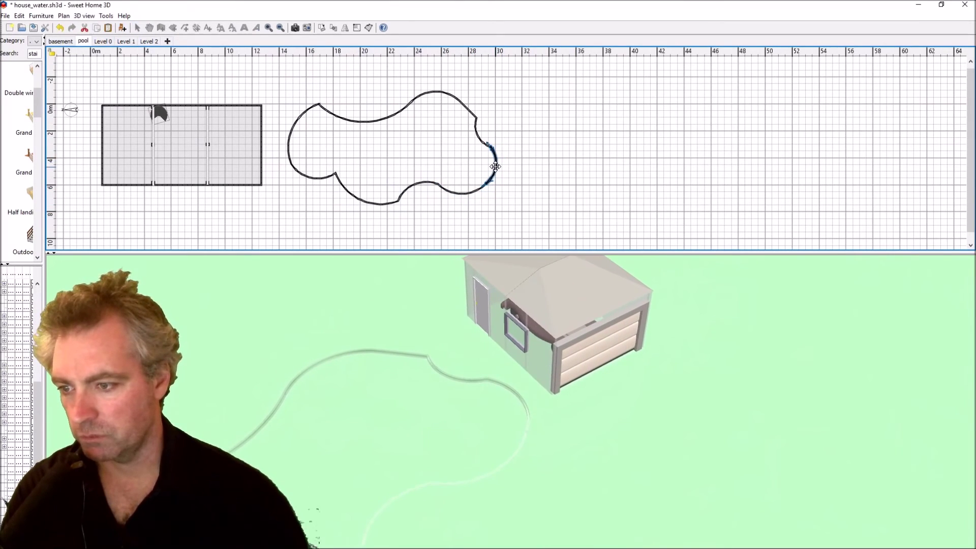
click(456, 160)
drag(630, 422, 566, 410)
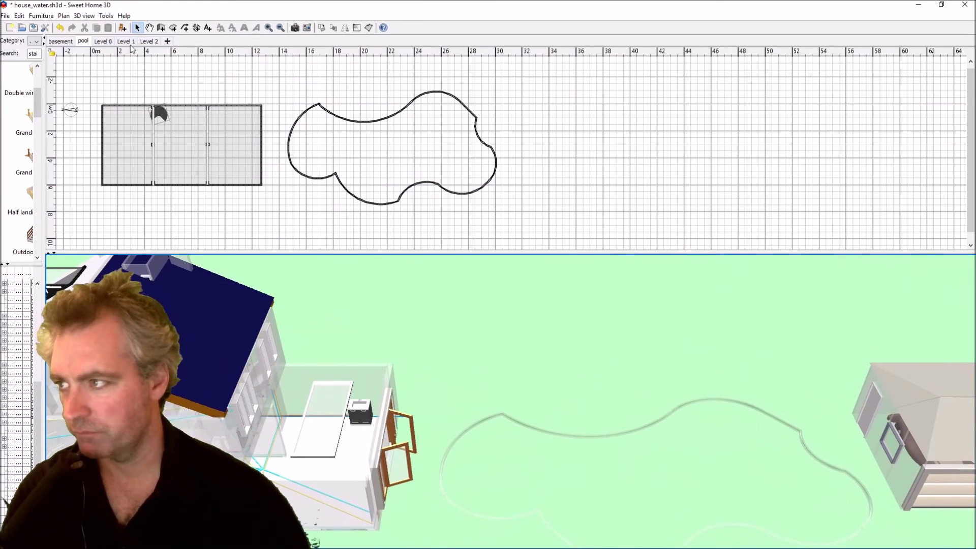
Step: Create a room that fills the area enclosed by the curved pool walls
click(174, 29)
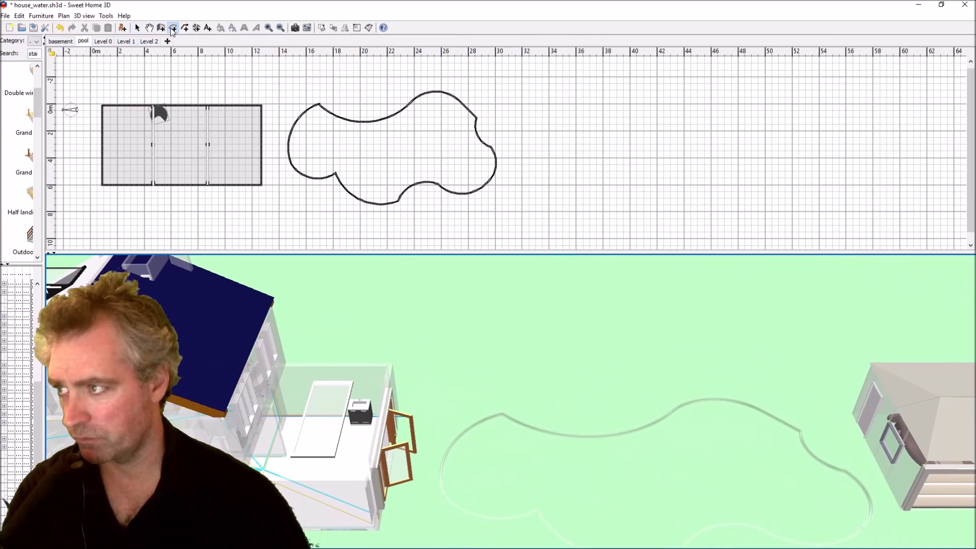
double_click(393, 151)
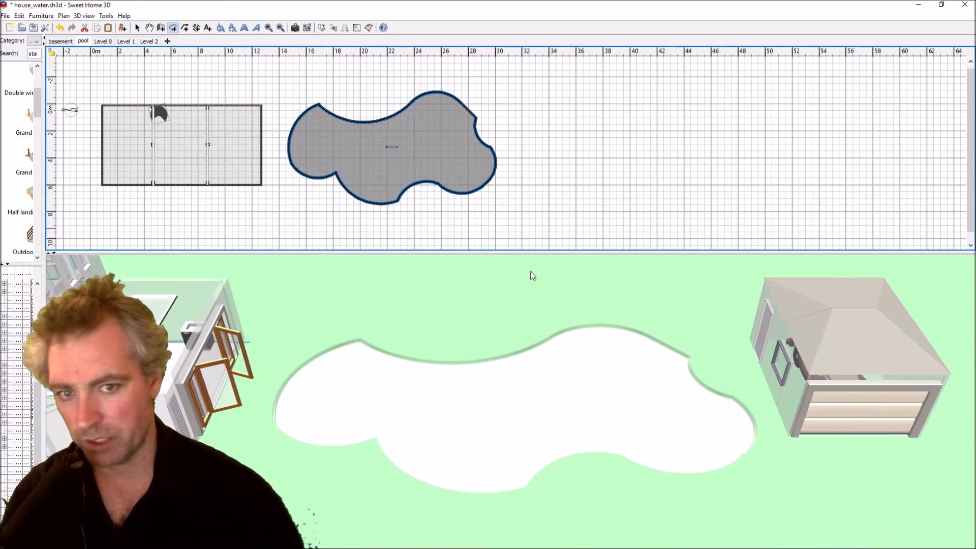
drag(450, 398, 505, 364)
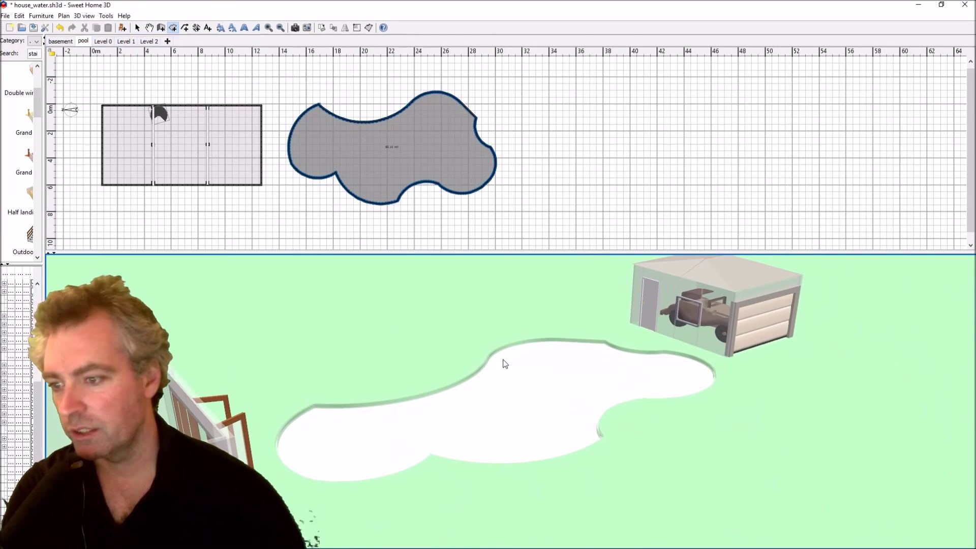
Step: Give the pool room's floor a shiny finish and the dark blue colour Blue 3
click(137, 28)
click(343, 128)
double_click(413, 149)
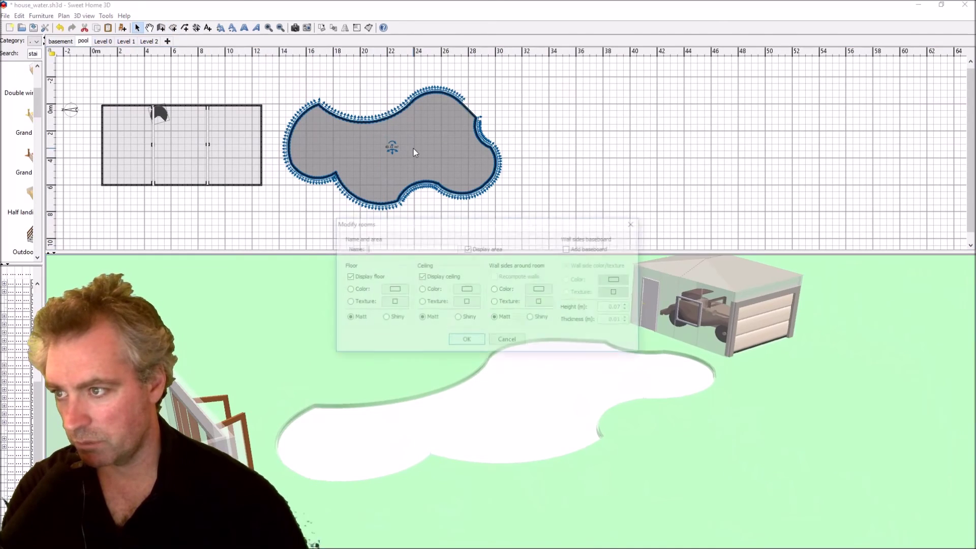
click(388, 320)
click(393, 289)
click(356, 276)
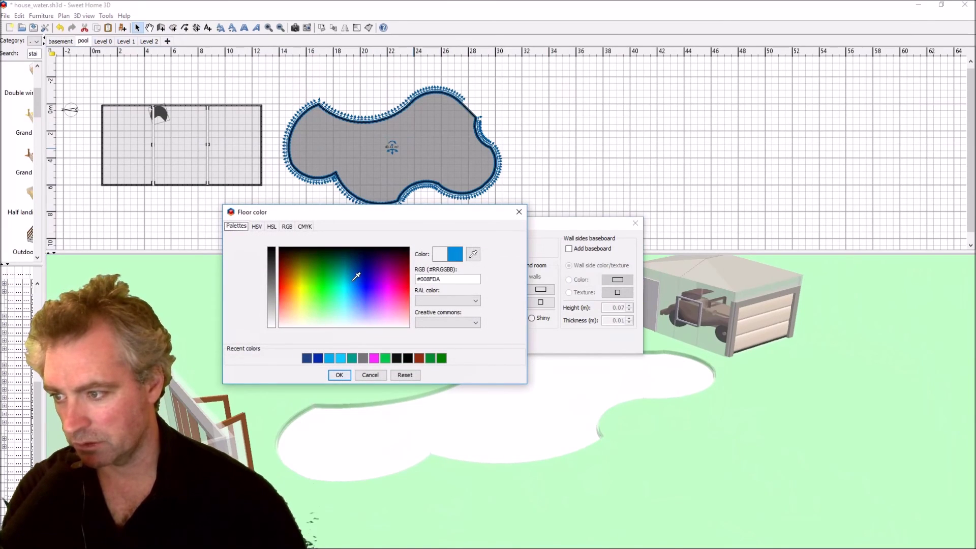
click(308, 358)
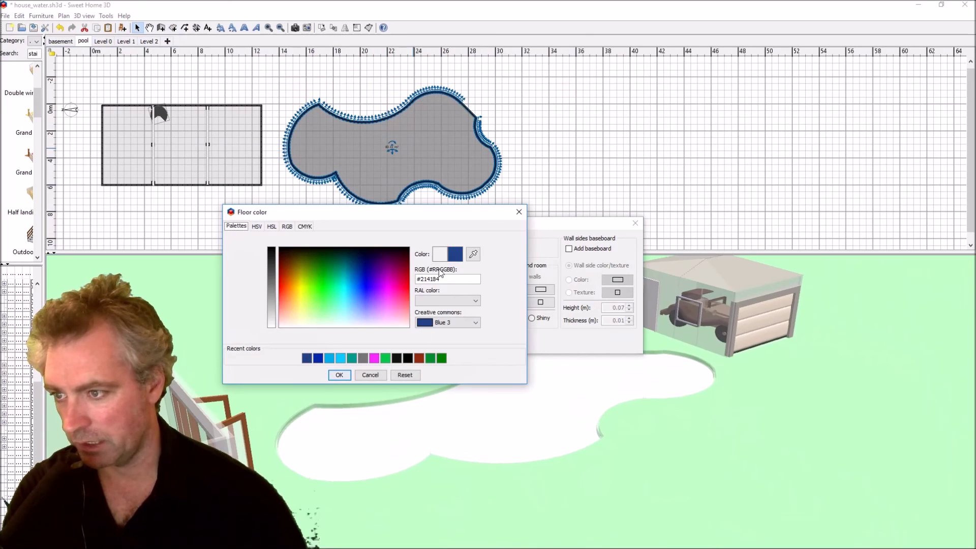
click(338, 377)
click(467, 342)
Step: Switch to Level 0, select the small appliance beside the house's end wall, and inspect the house and pool in 3D
drag(468, 342, 285, 336)
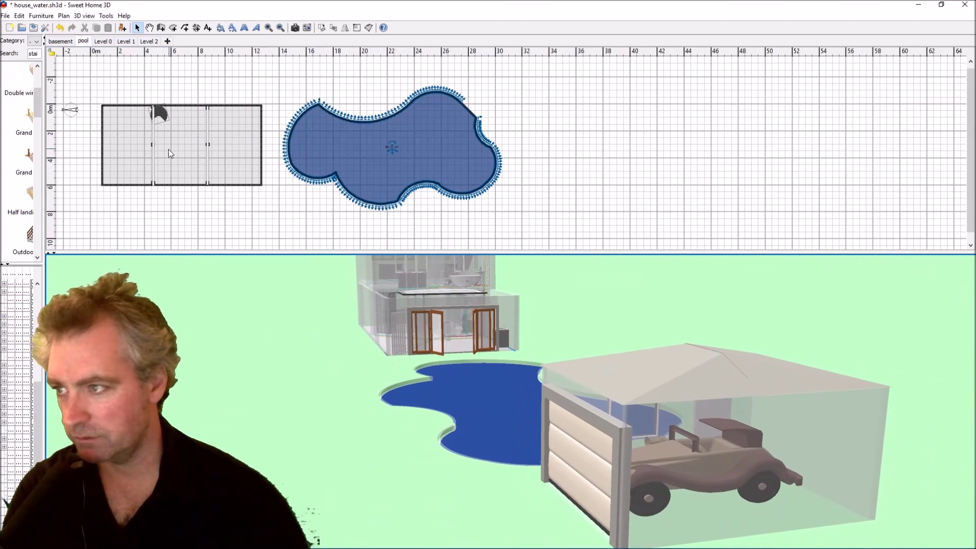
click(103, 42)
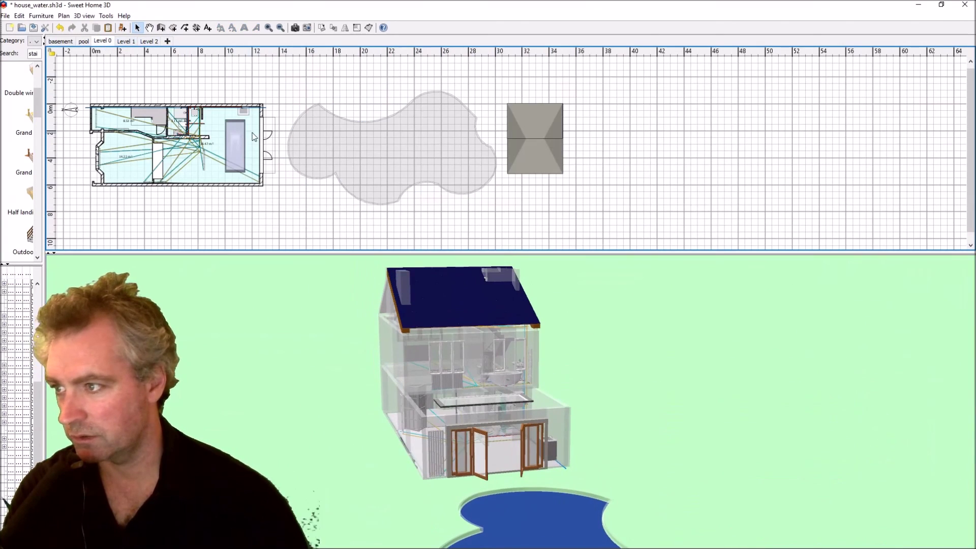
click(244, 111)
mouse_move(496, 333)
mouse_down()
mouse_move(491, 322)
mouse_move(503, 327)
mouse_up()
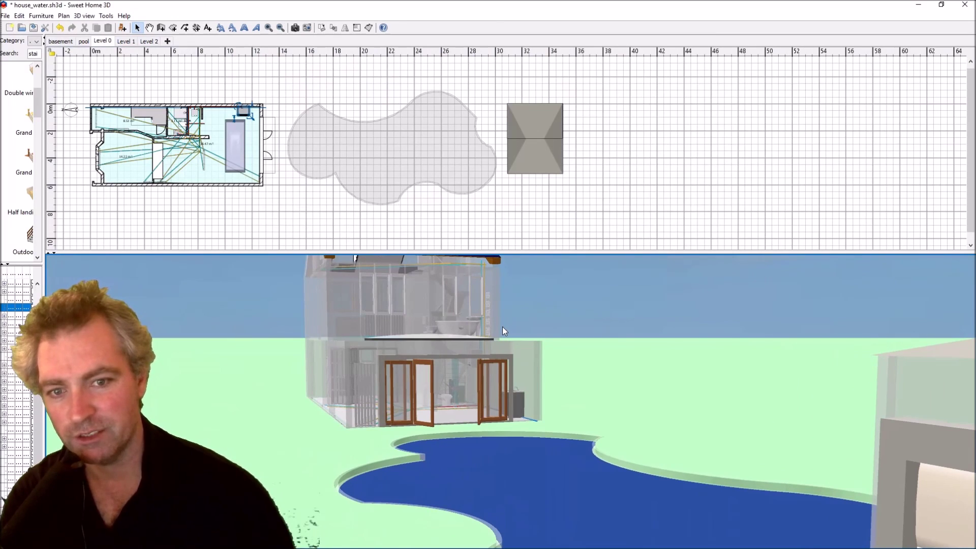